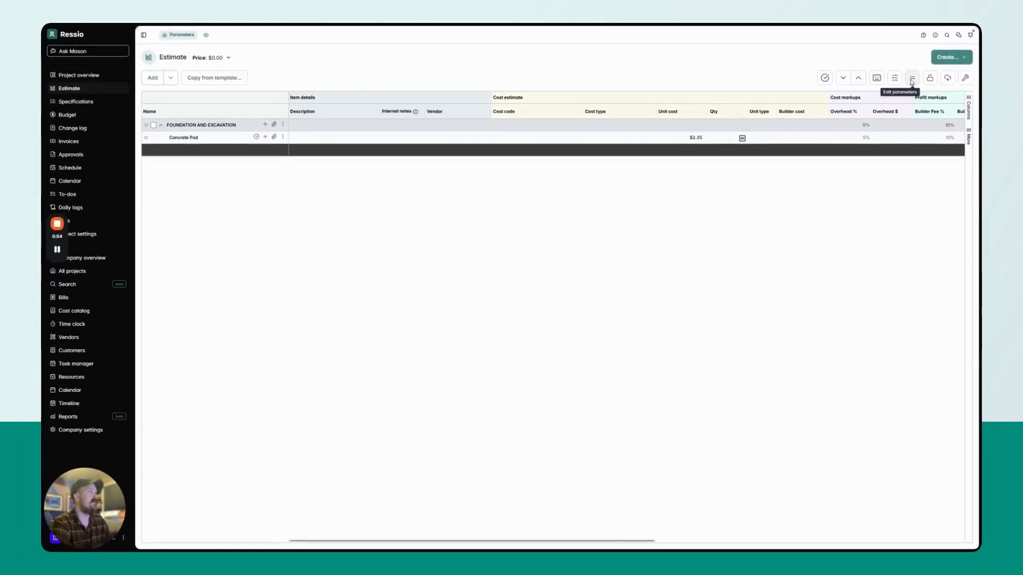
Review the labels and values of the estimate parameters without changing any of them
left_click(911, 80)
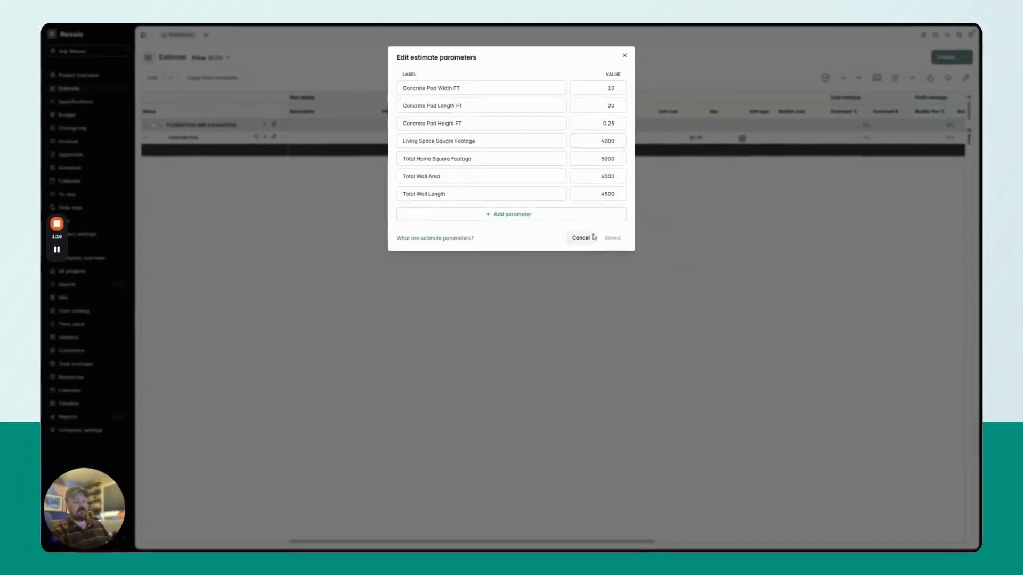
left_click(585, 237)
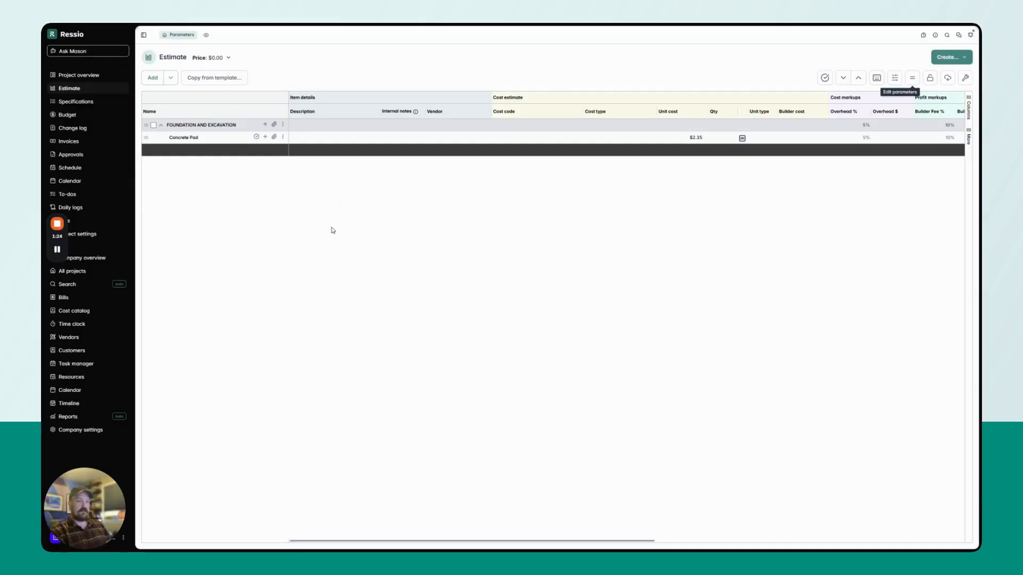
Add a blank row below the Concrete Pad line of the estimate
left_click(153, 79)
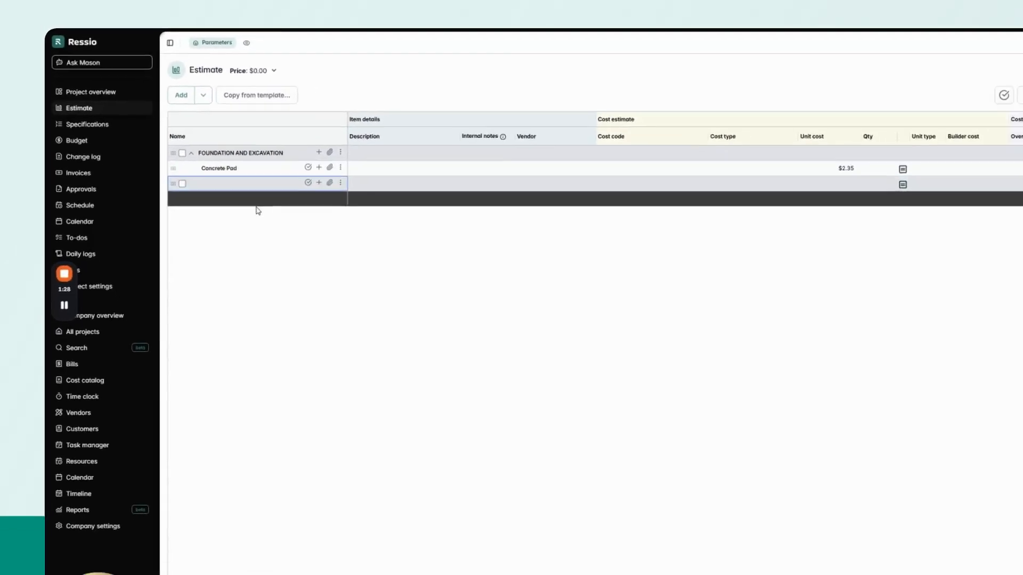
type("H")
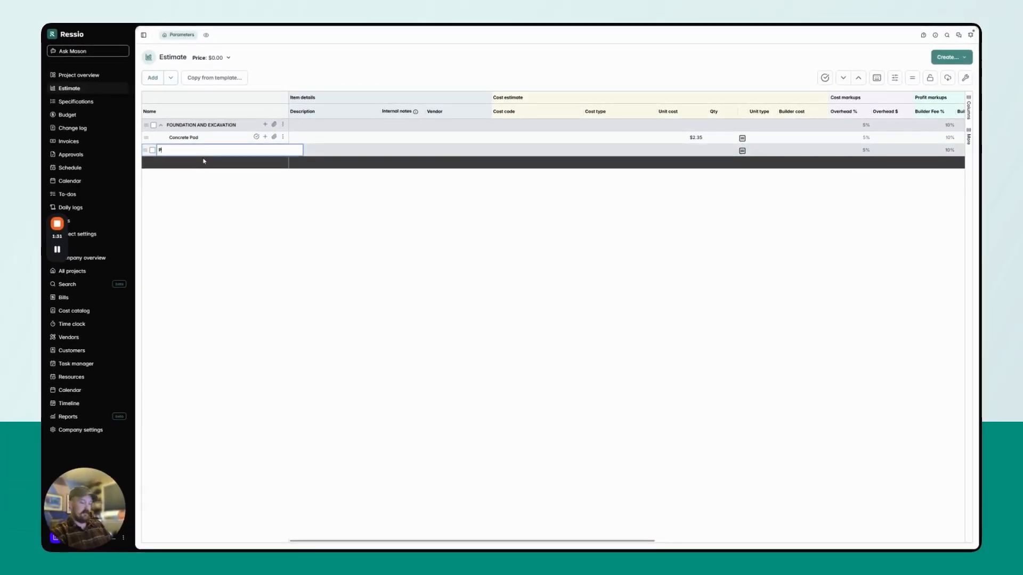
type("ermtis")
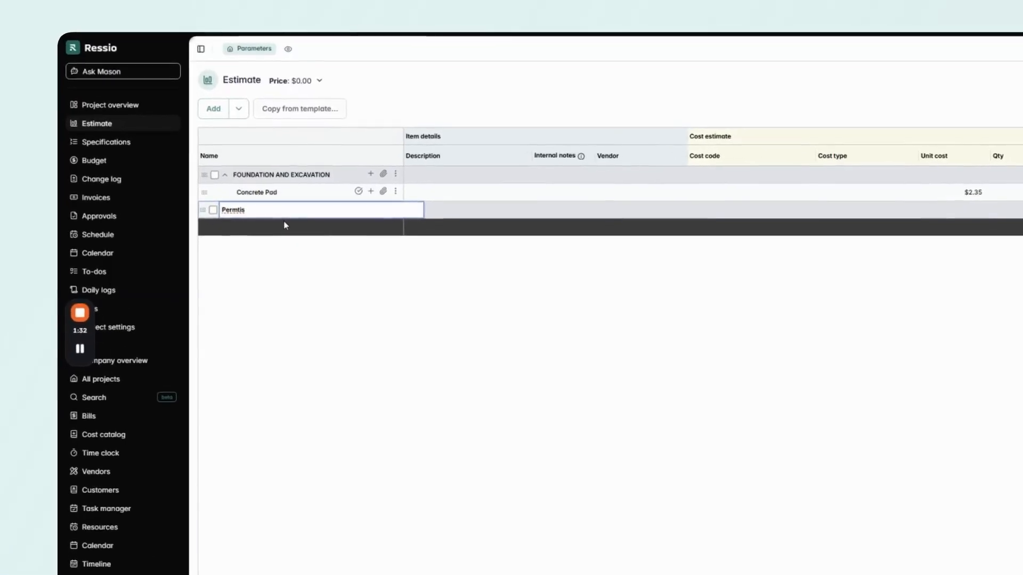
key("BackSpace")
key("BackSpace")
key("BackSpace")
key("BackSpace")
key("BackSpace")
key("BackSpace")
key("BackSpace")
key("Tab")
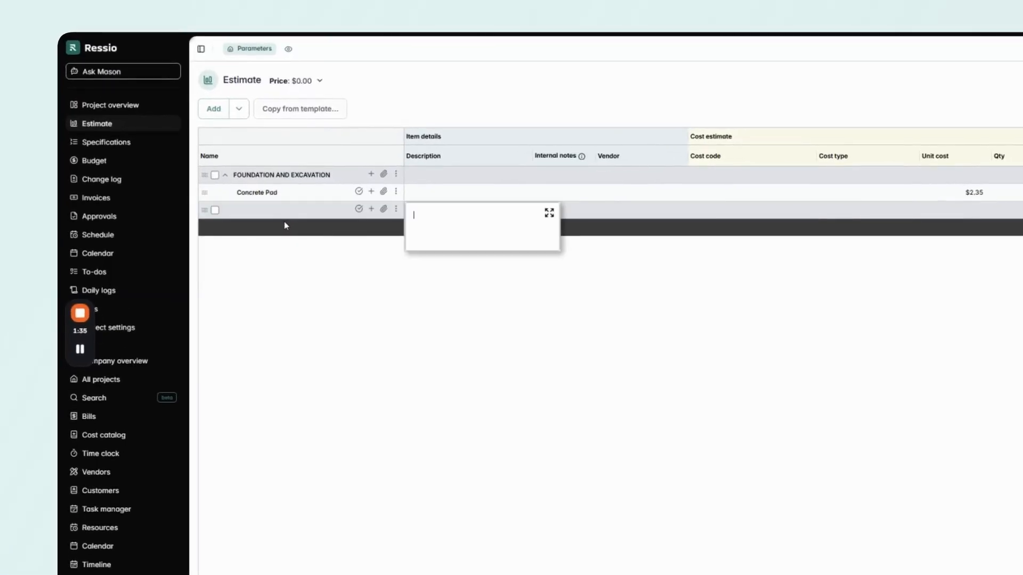
Name the blank estimate row PERMITS AND FEES
left_click(280, 209)
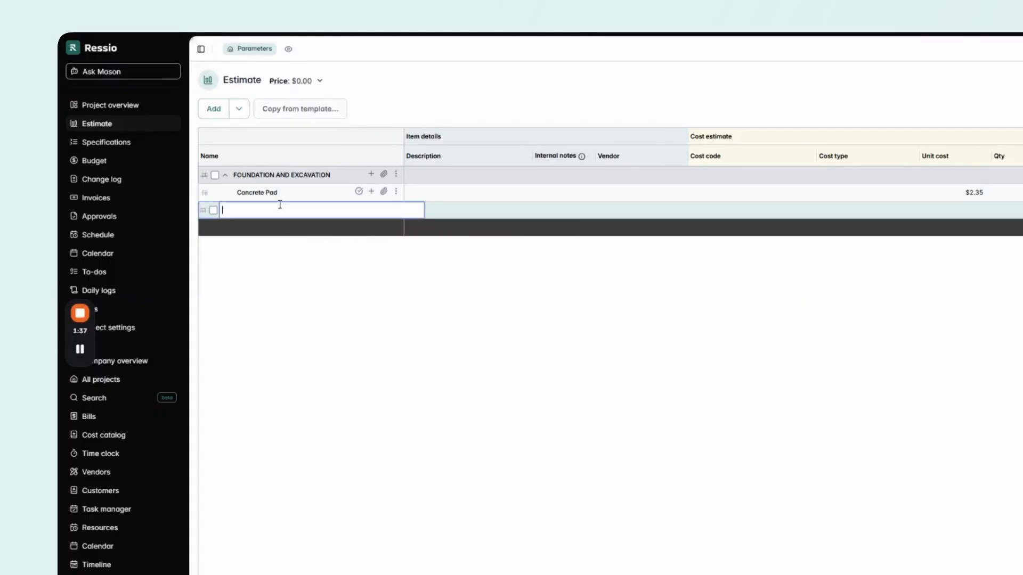
type("PERMITS AND FEES")
key("Return")
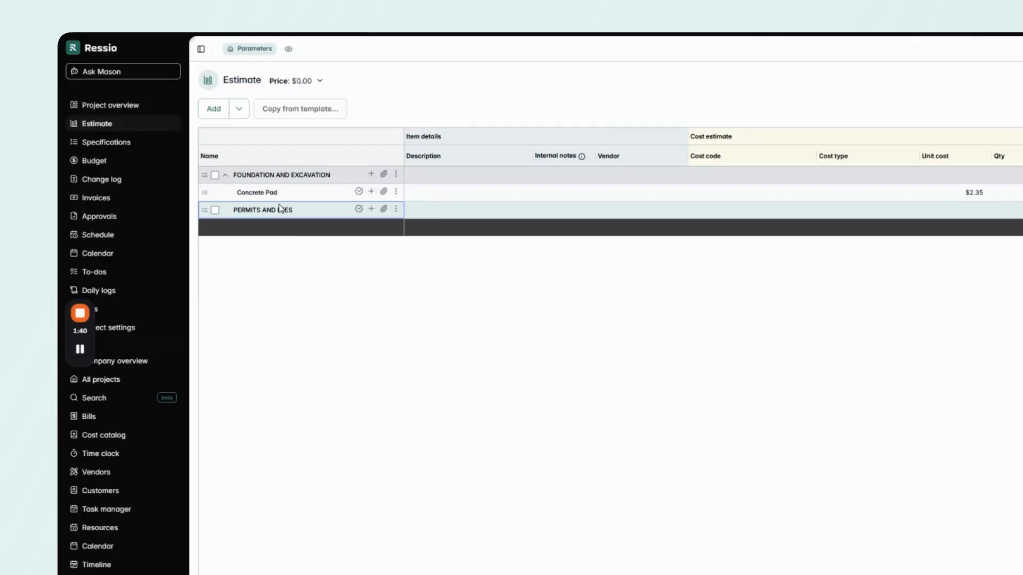
Add a custom line item named Occupancy Permit under the PERMITS AND FEES category
key("shift+Return")
left_click(278, 228)
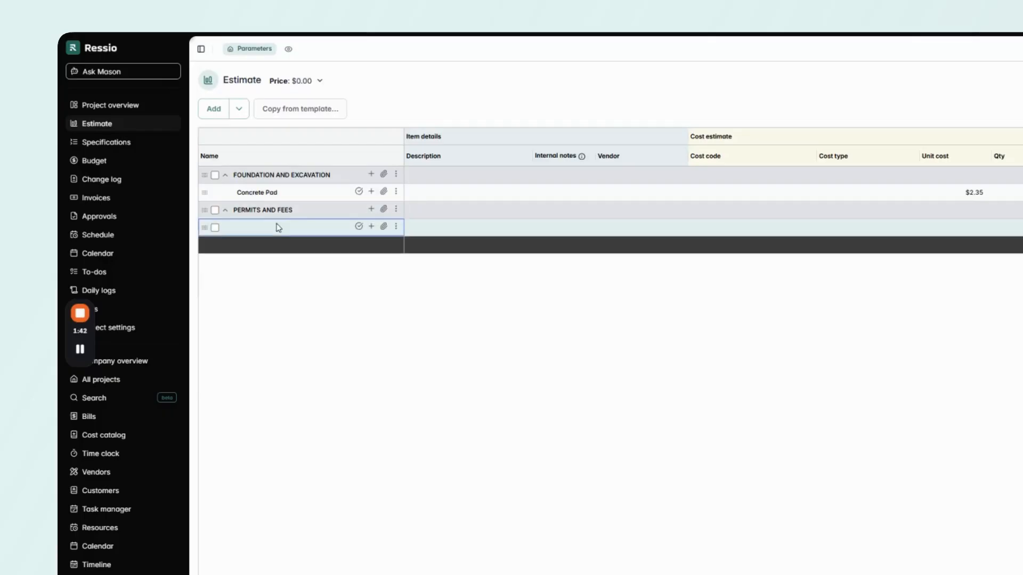
left_click(278, 228)
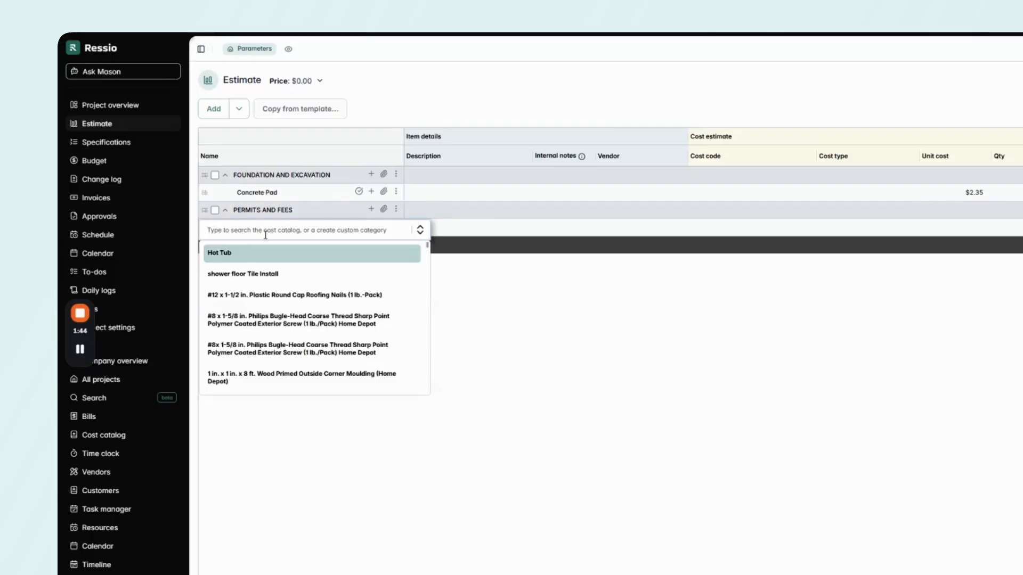
left_click(266, 235)
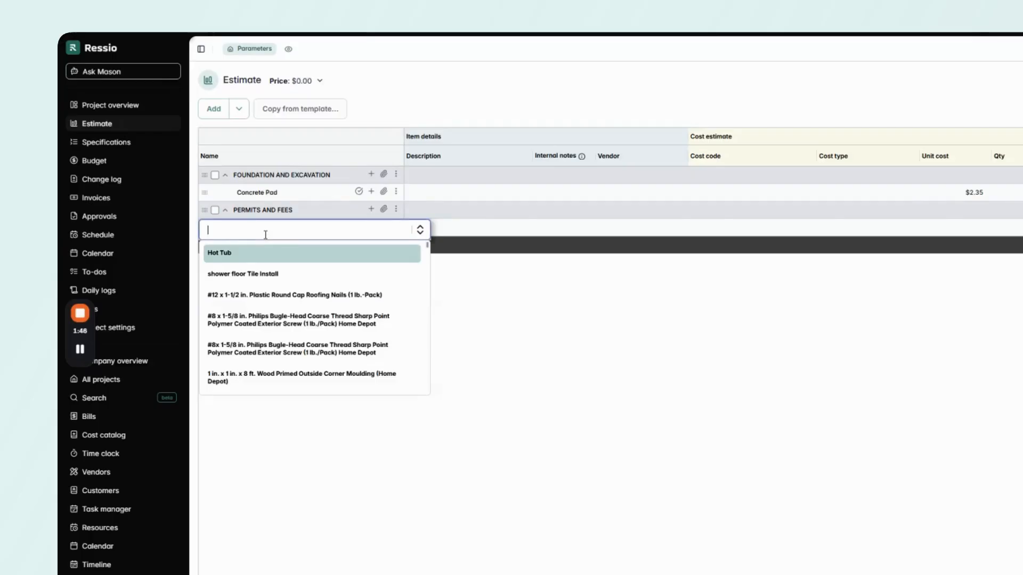
type("Occupancy")
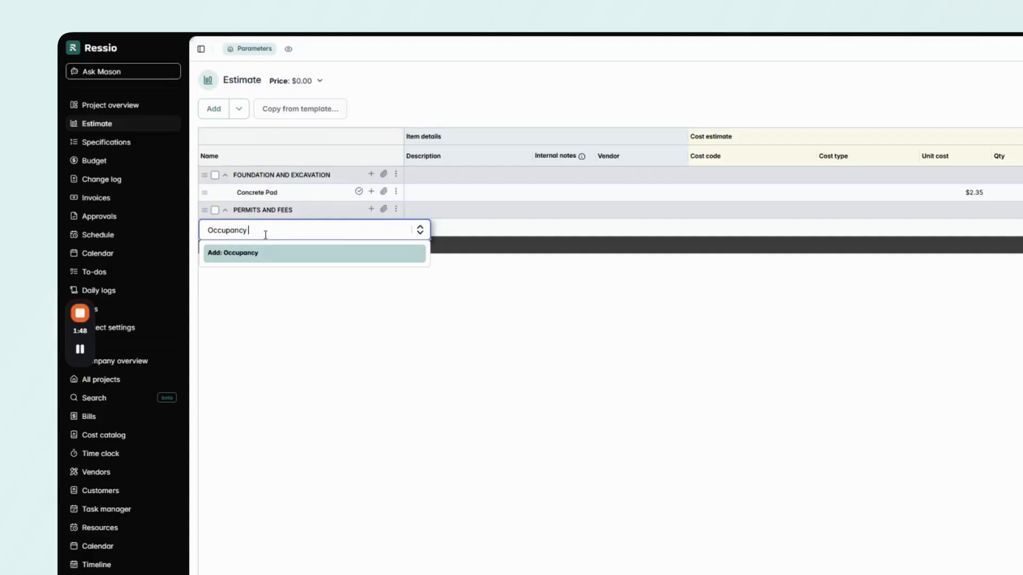
type(" Permit")
key("Return")
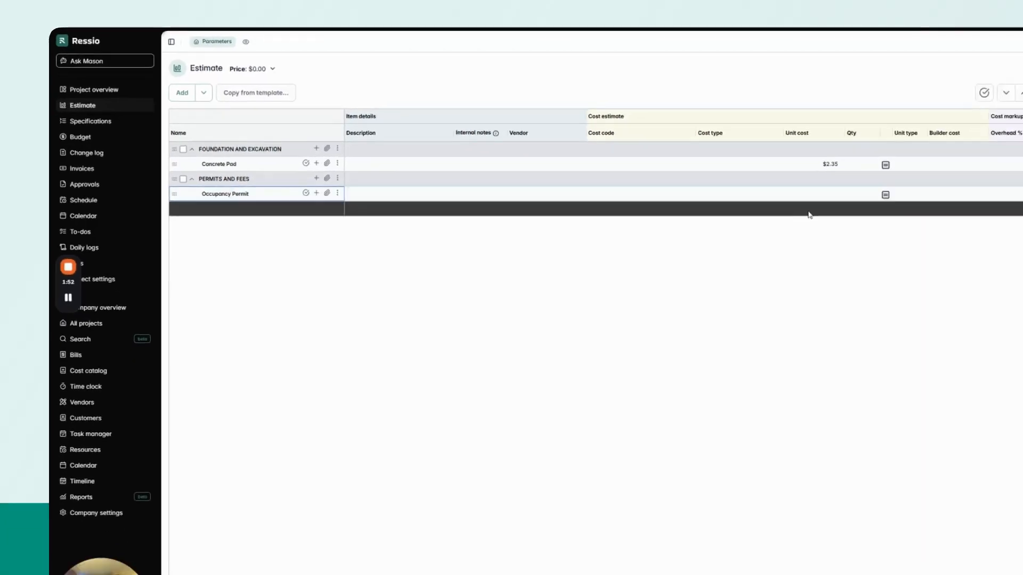
Set the unit cost of the Occupancy Permit item to 1.32
double_click(976, 233)
type("1.32")
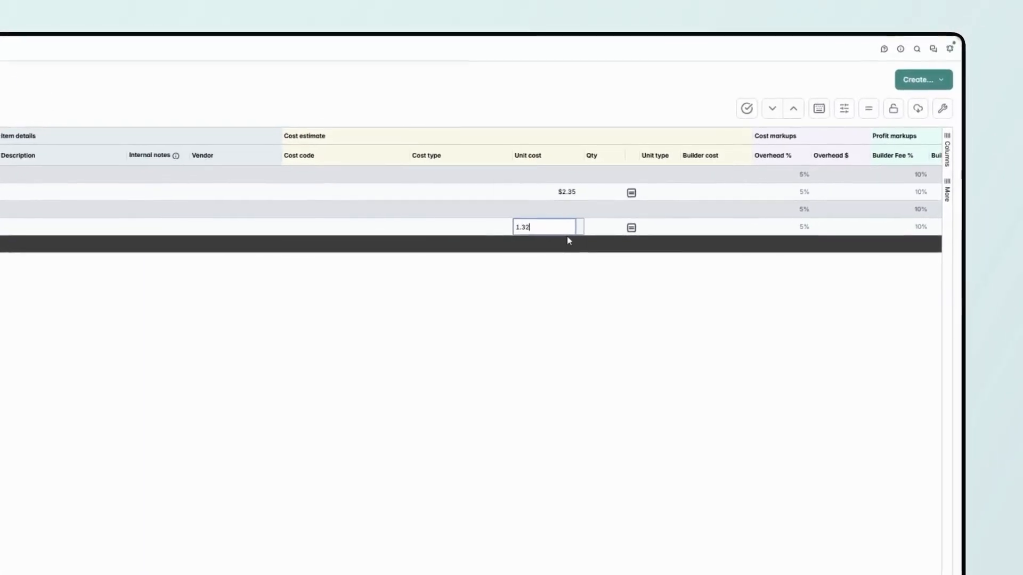
key("Return")
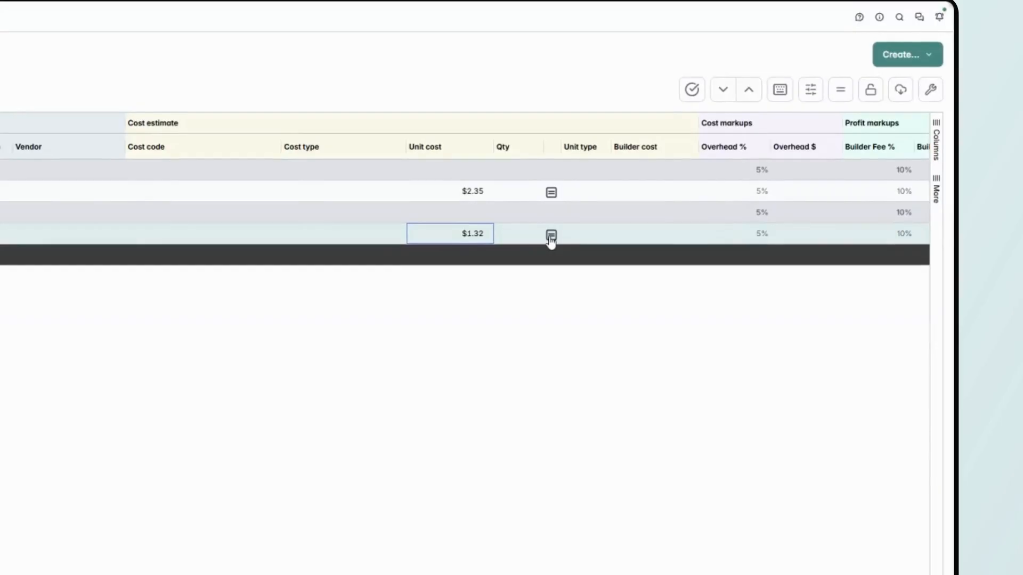
Set the quantity formula of Occupancy Permit to the Living Space Square Footage parameter and save it
left_click(551, 237)
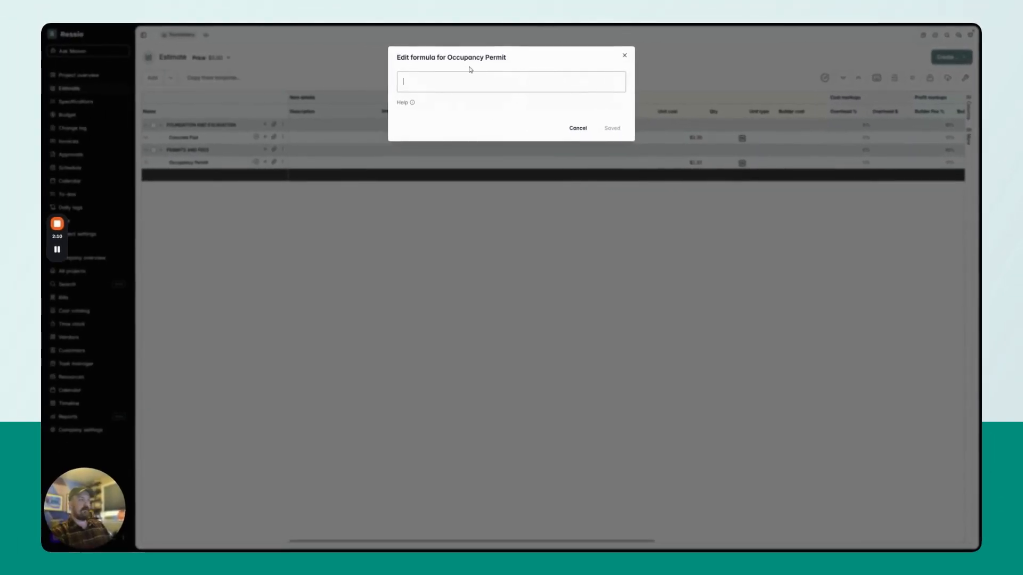
type("liv")
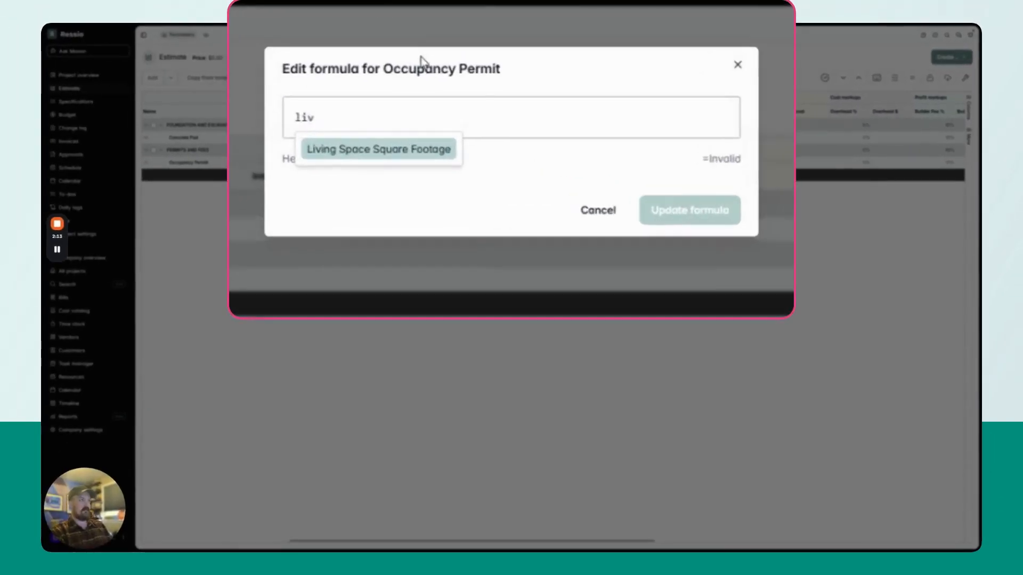
key("Return")
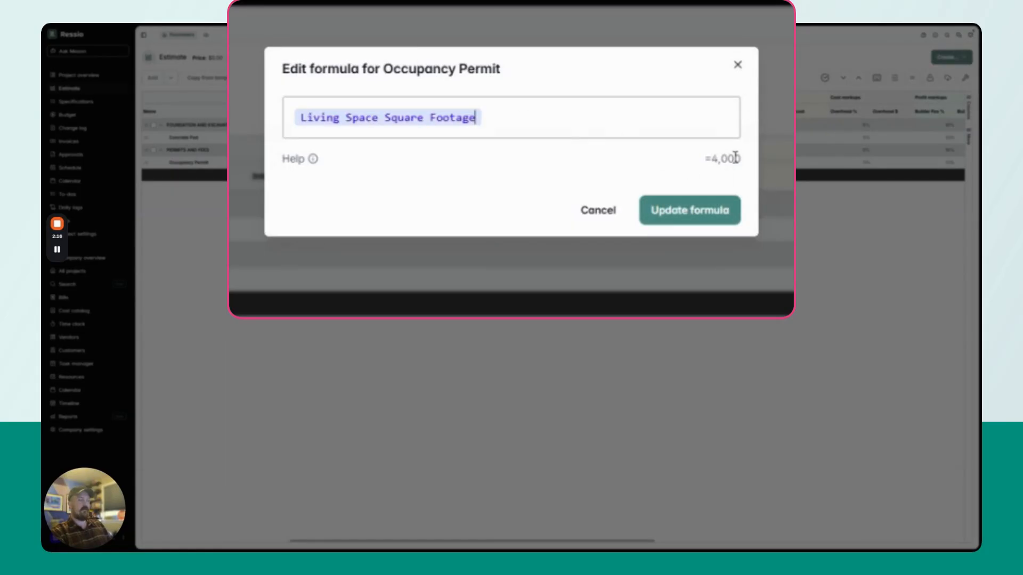
left_click(704, 211)
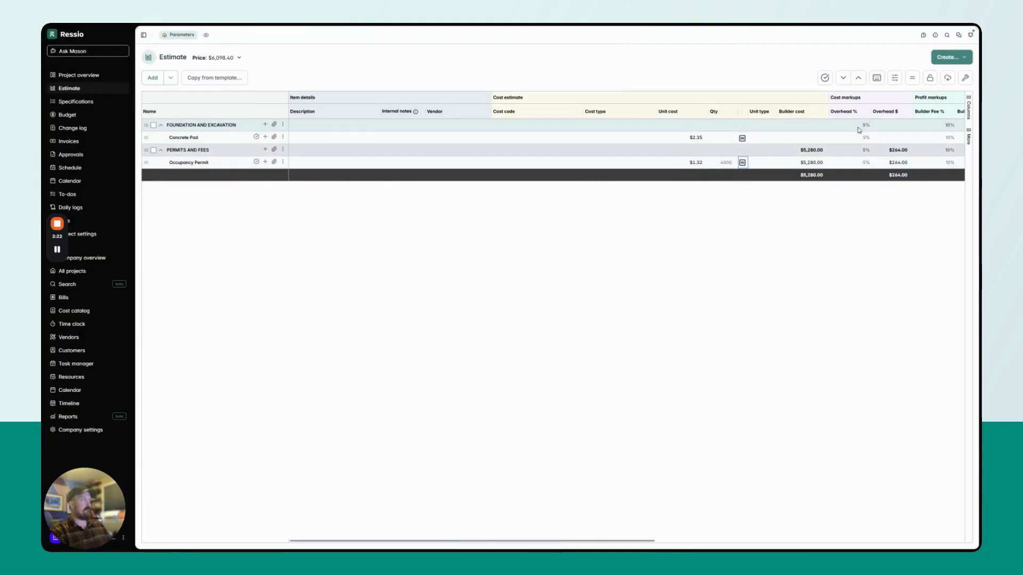
Update the Living Space Square Footage estimate parameter to 4500
left_click(912, 80)
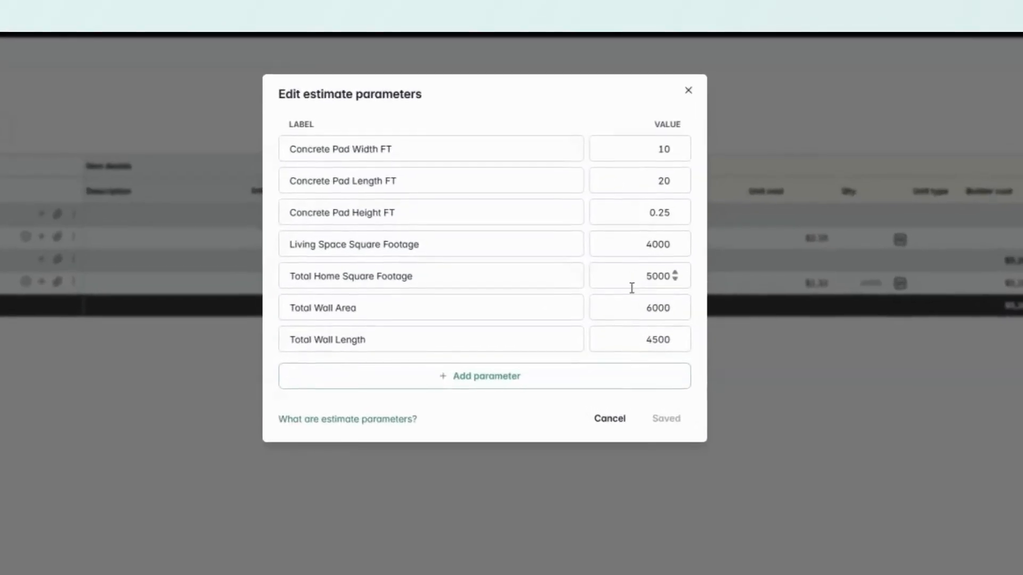
left_click_drag(637, 245, 690, 238)
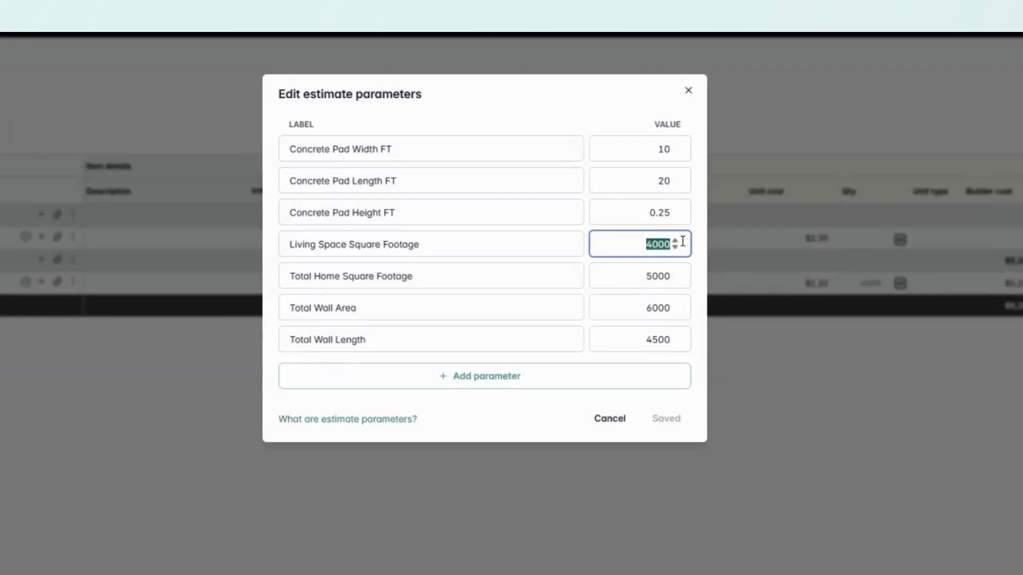
type("4500")
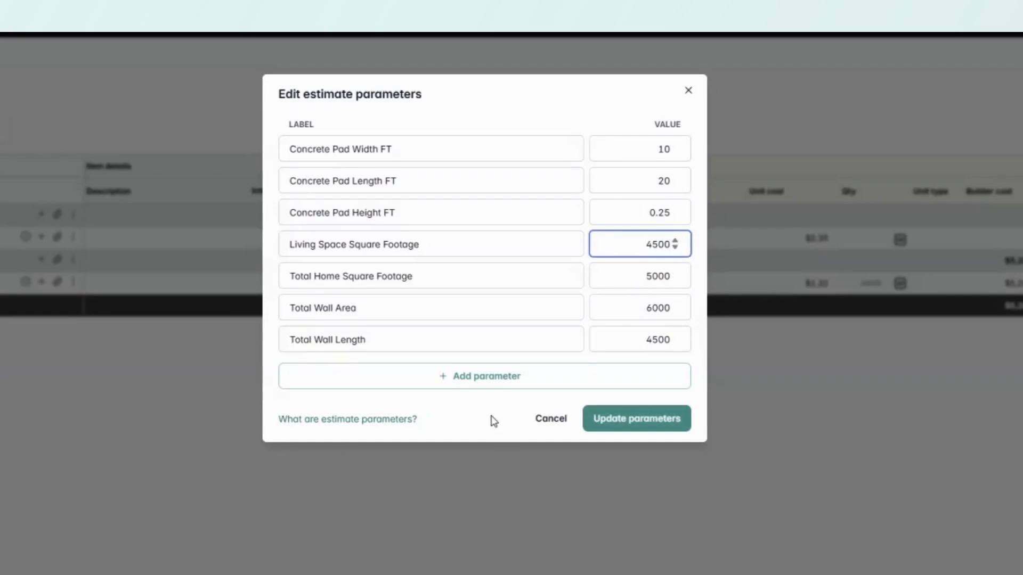
left_click(630, 418)
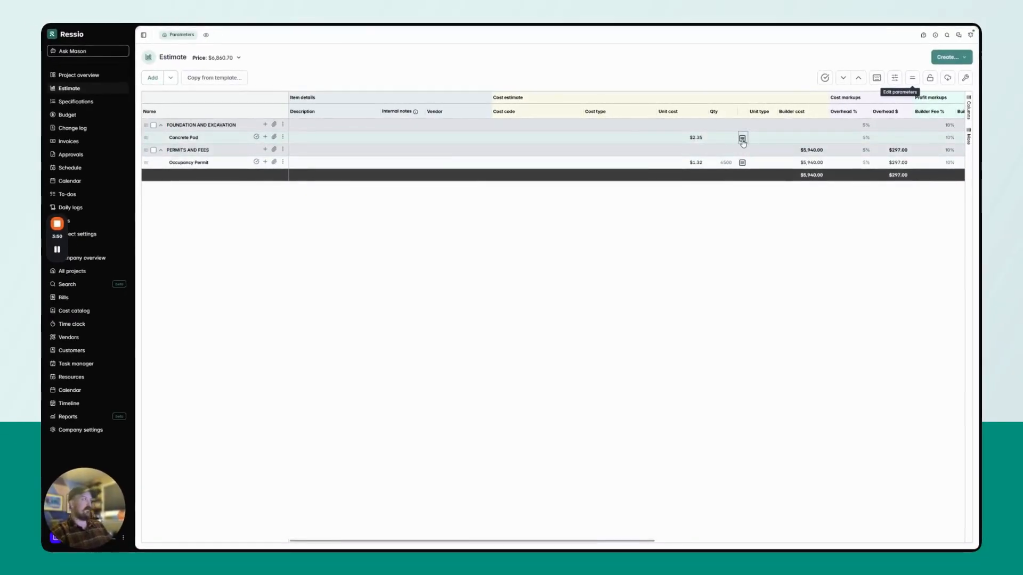
Enter the Concrete Pad quantity formula as Concrete Pad Width FT * Concrete Pad Length FT * Concrete Pad Height FT
left_click(743, 138)
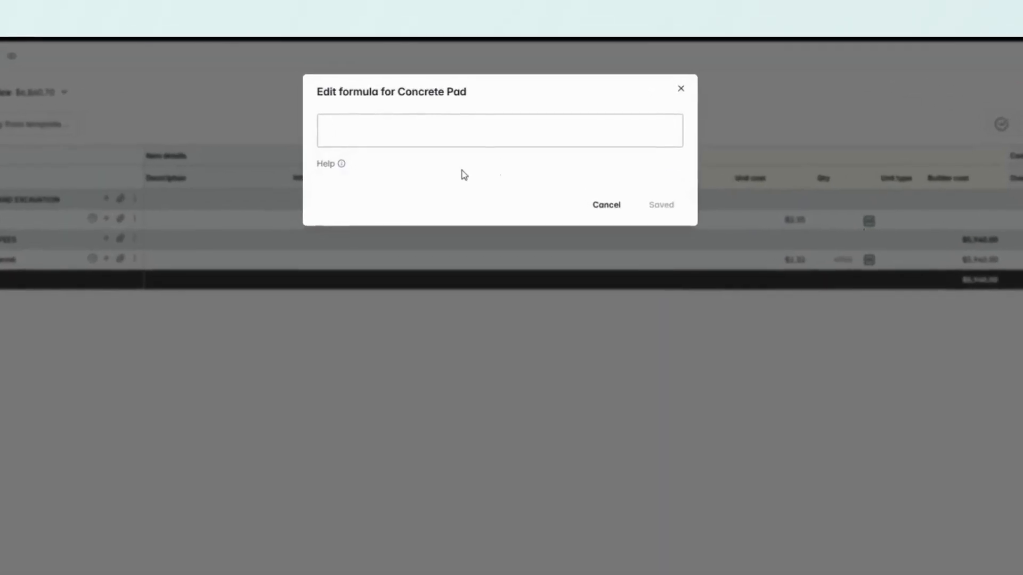
type("con")
key("Return")
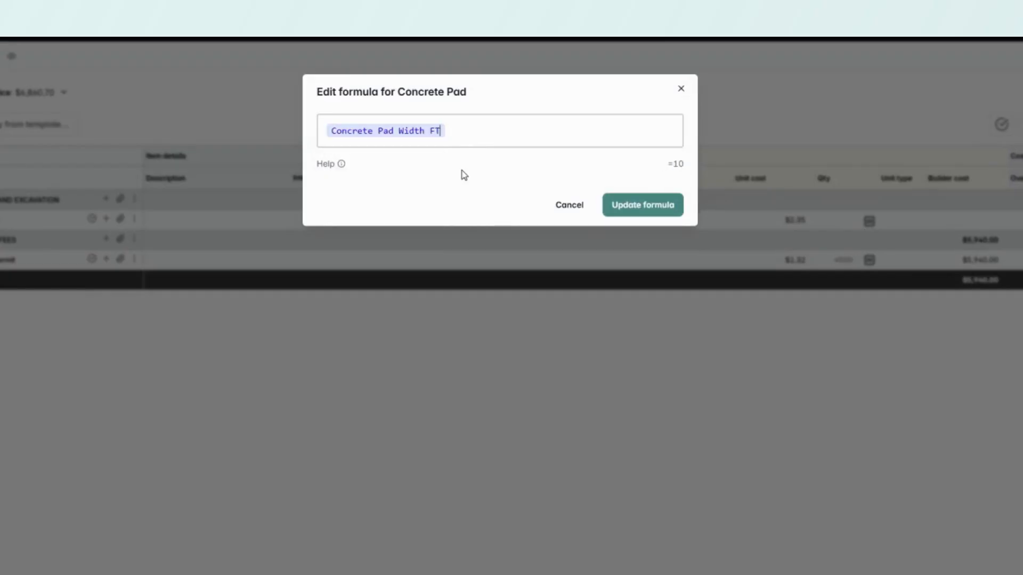
type("*")
type("co")
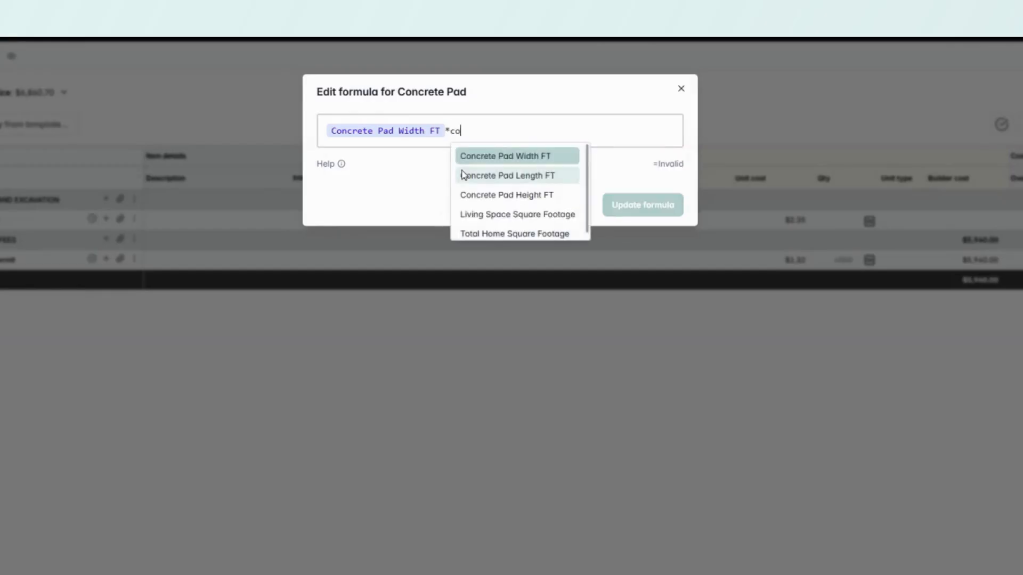
key("Down")
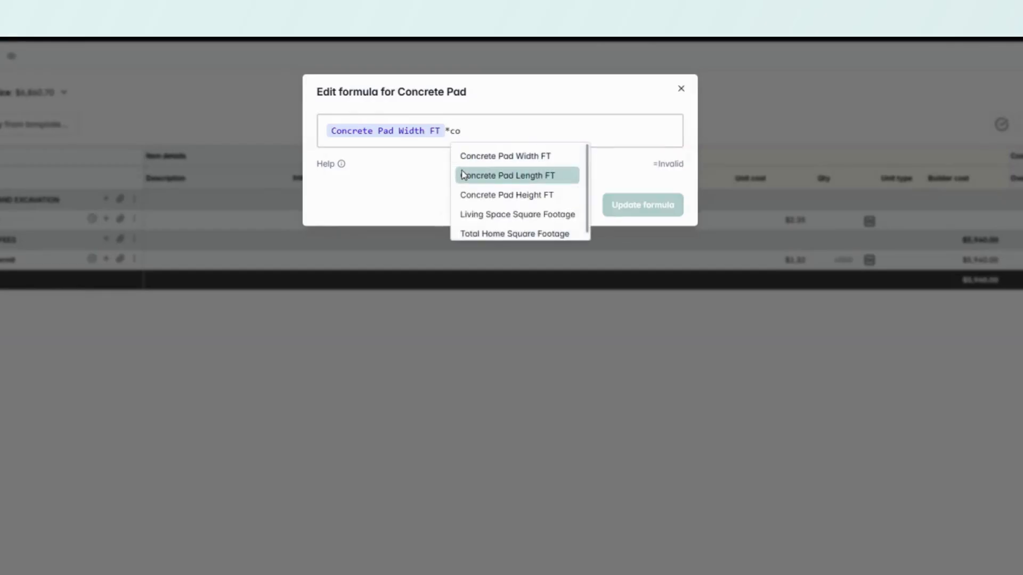
left_click(463, 175)
type("*c")
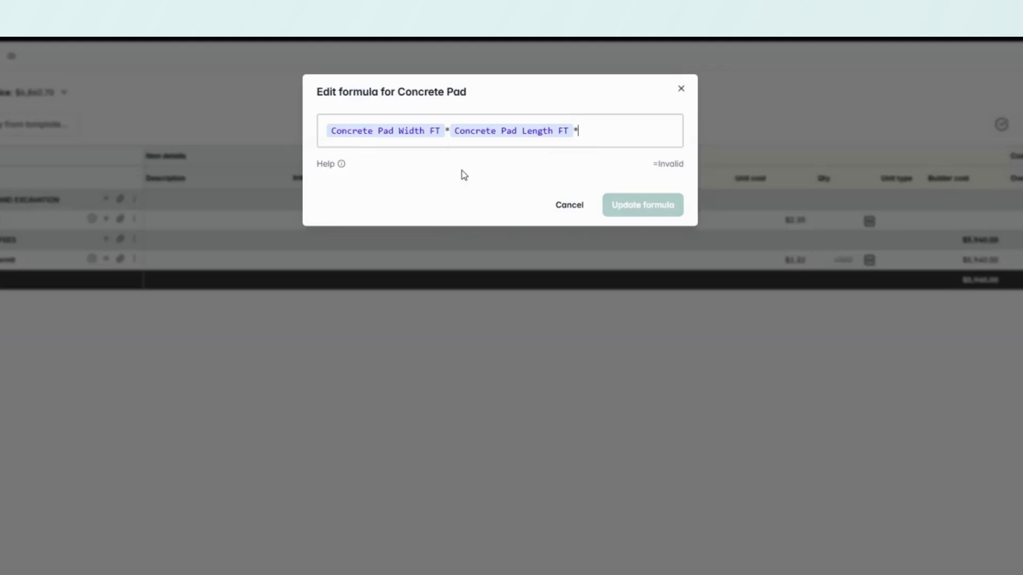
key("Down")
key("Down")
key("Return")
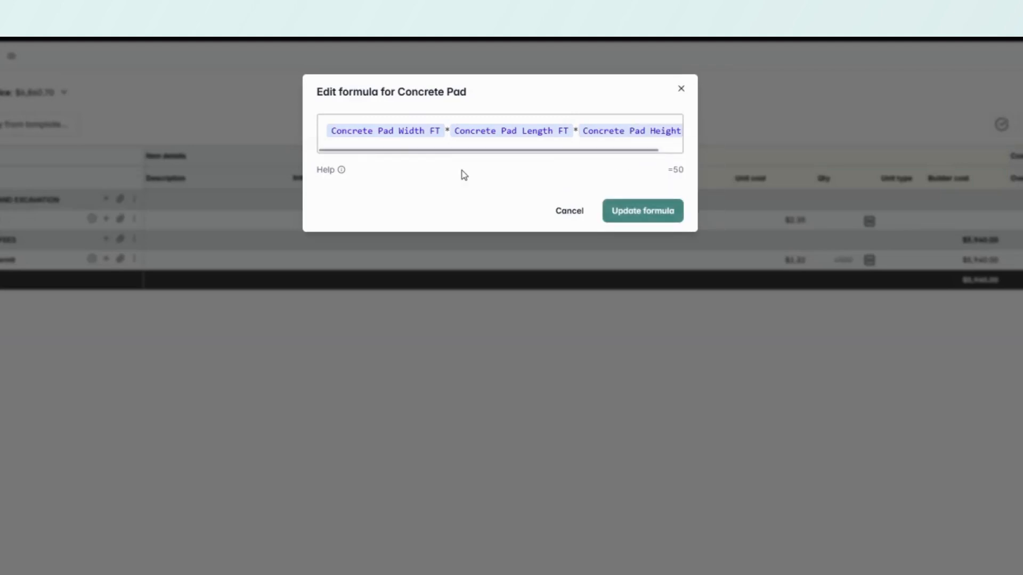
Wrap the width, length and height product in parentheses and divide it by 27
left_click(324, 135)
type("(")
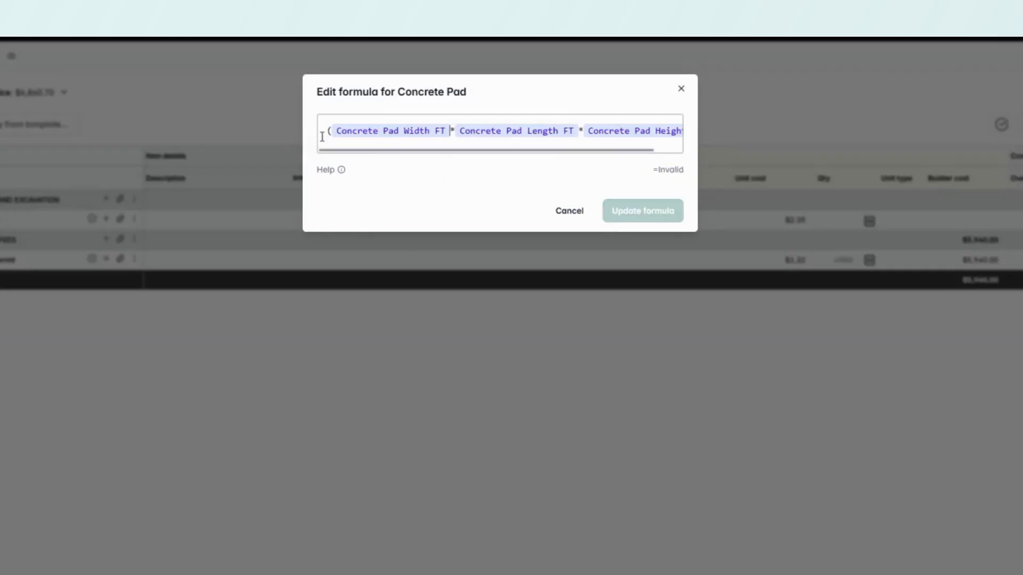
key("End")
type(")")
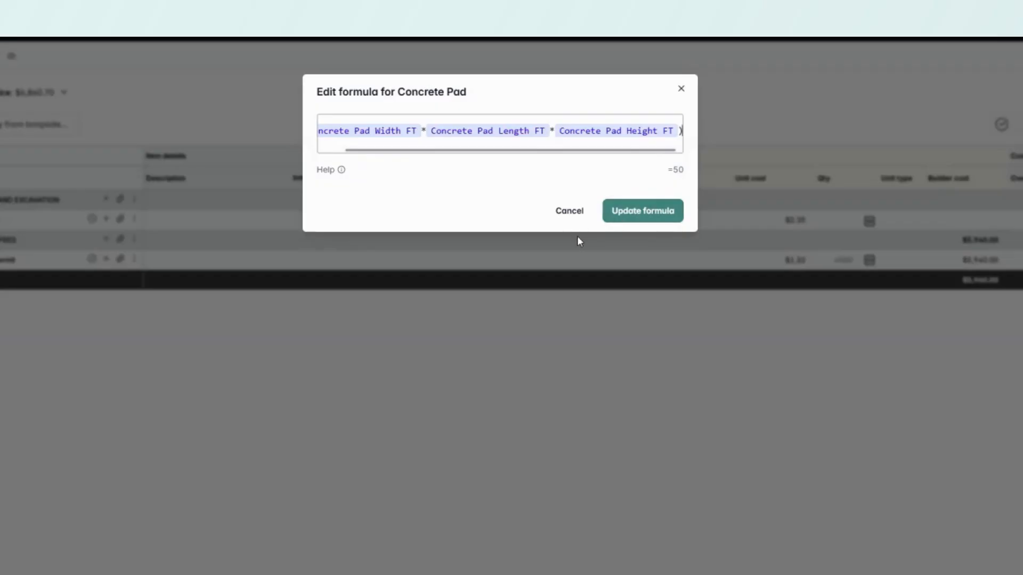
type("/27")
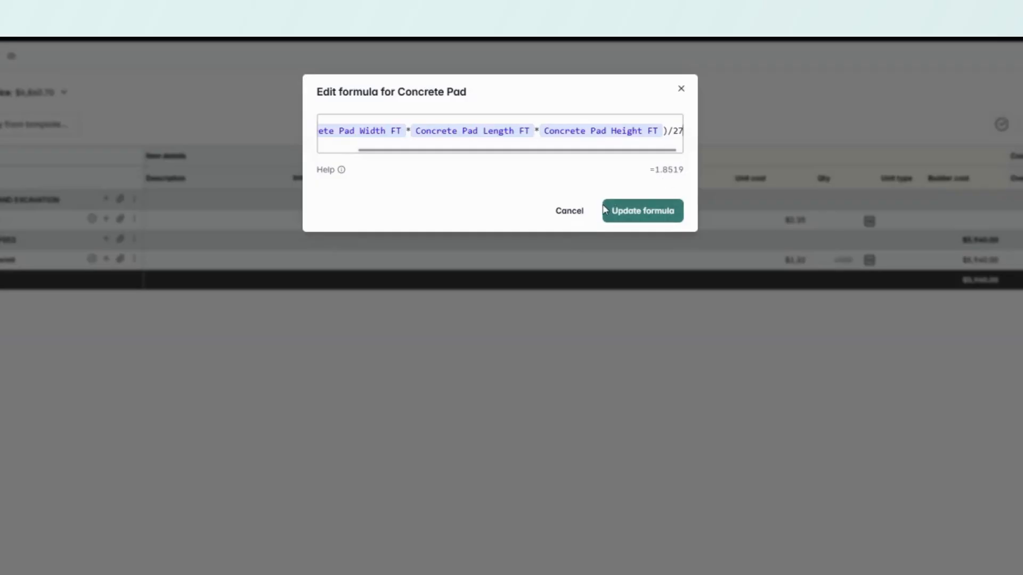
Enclose the whole Concrete Pad formula, including the division by 27, in an outer pair of parentheses
type(")")
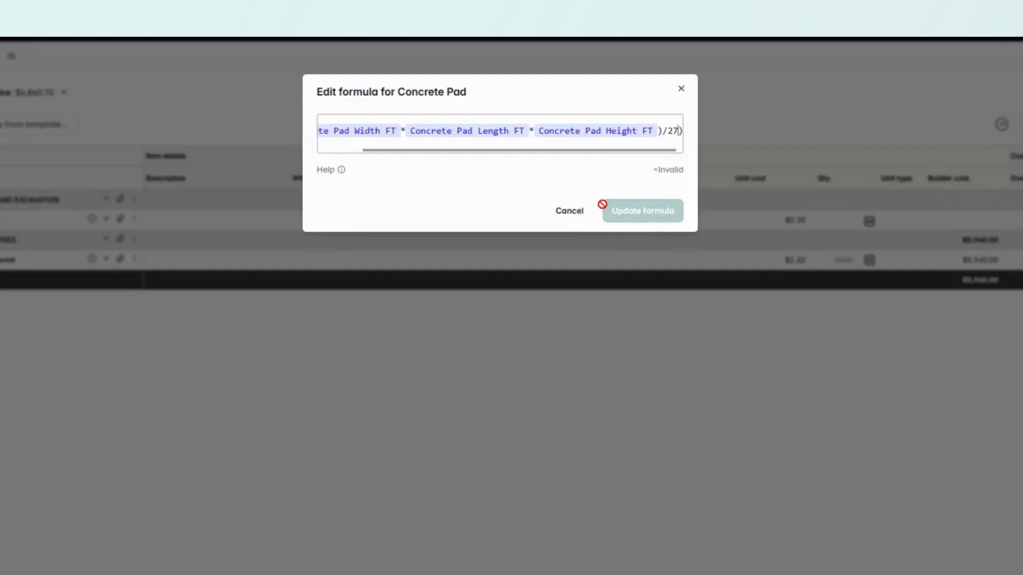
key("Home")
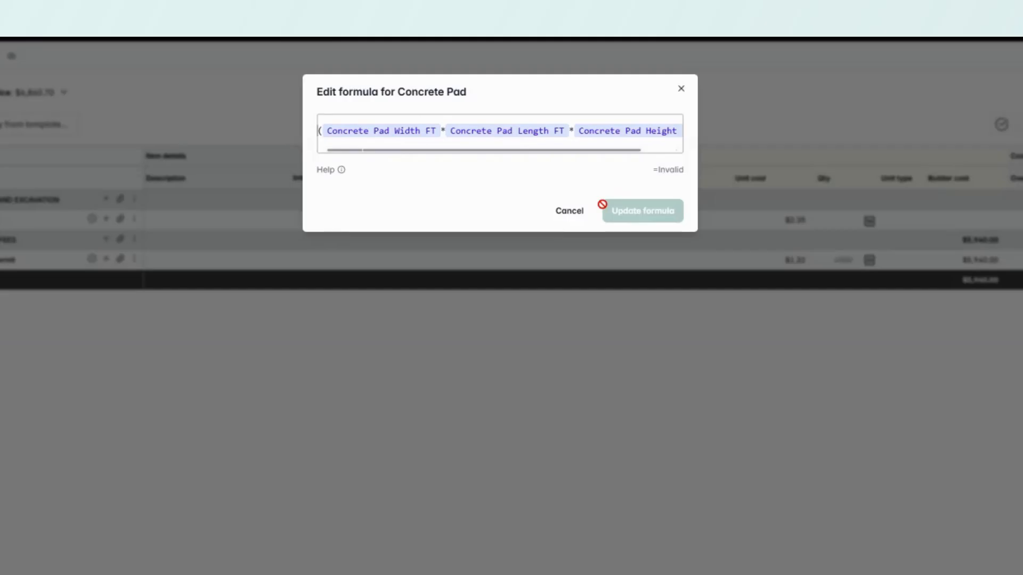
type("(")
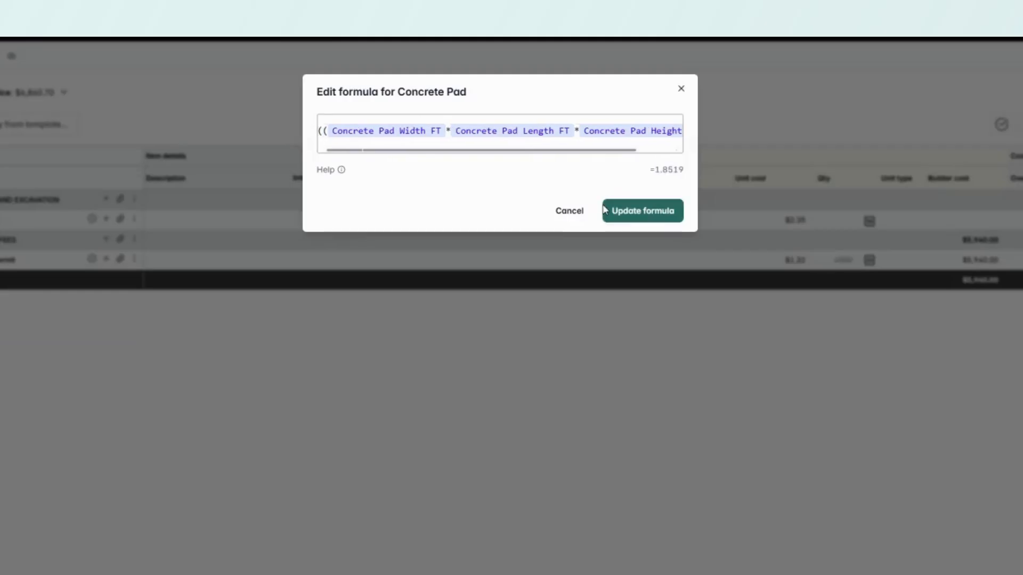
Apply the ROUNDUP function to the parenthesised Concrete Pad formula and check the formula through to its end
type("R")
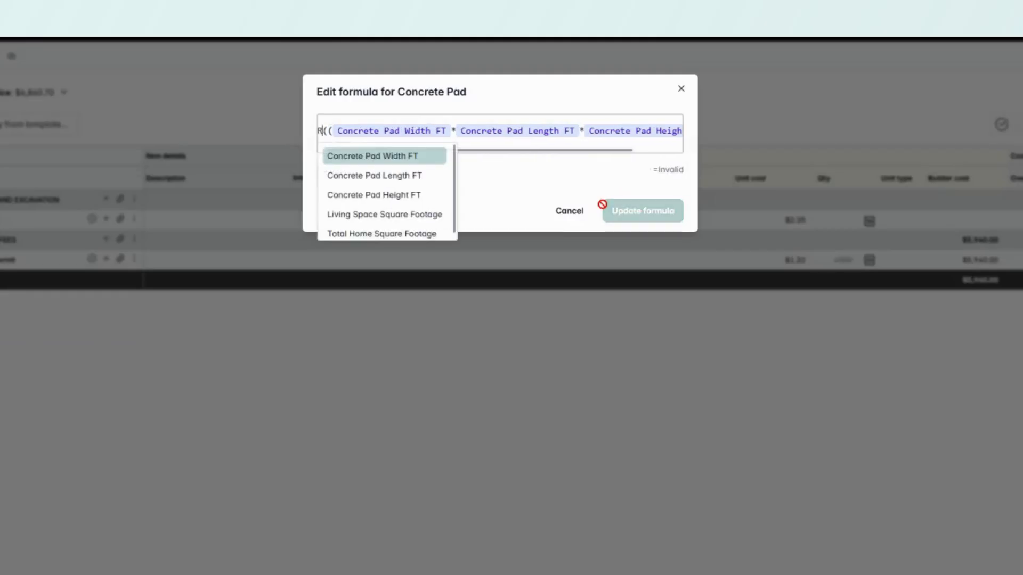
type("N")
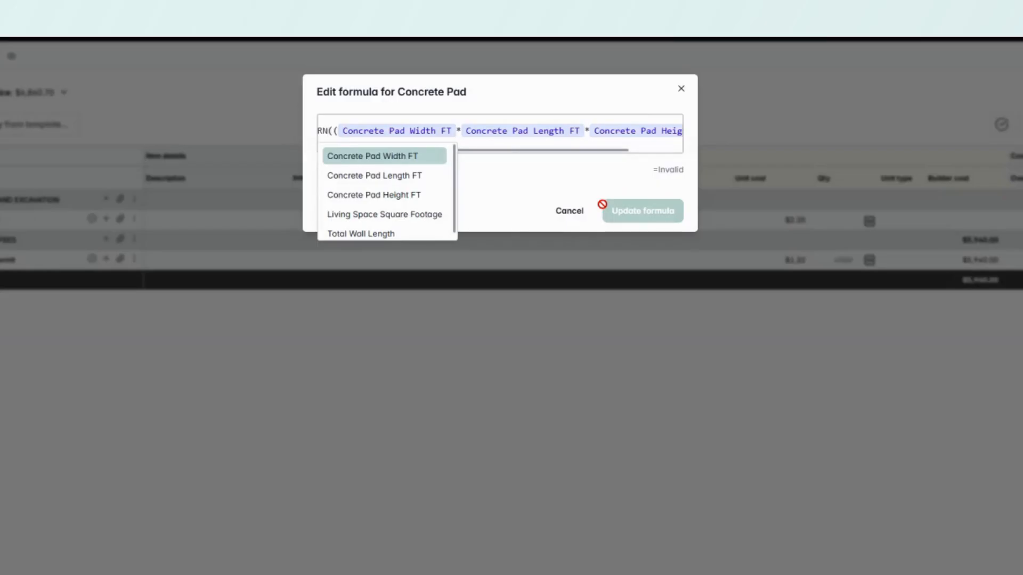
key("BackSpace")
type("ound")
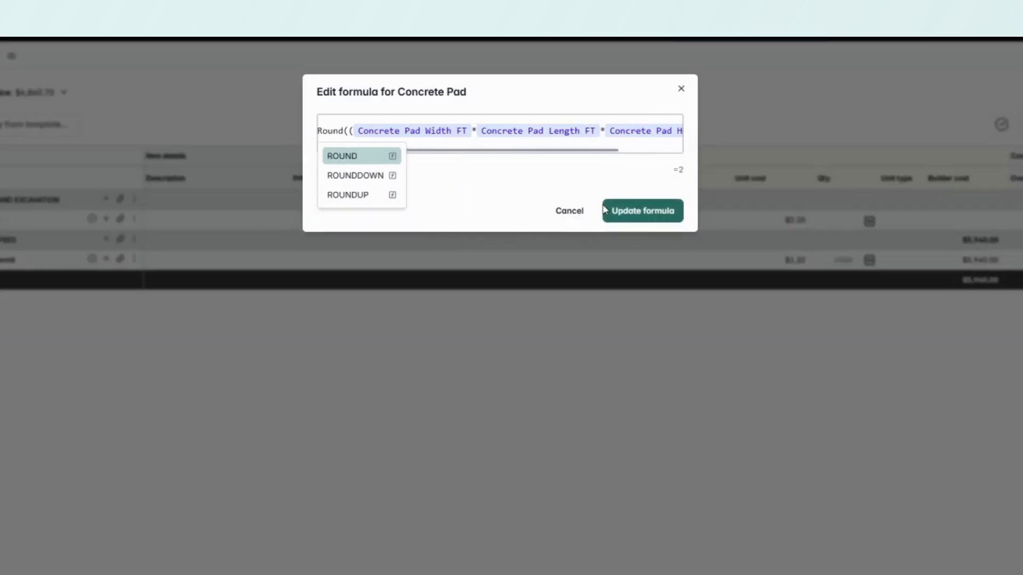
key("Down")
key("Down")
key("Return")
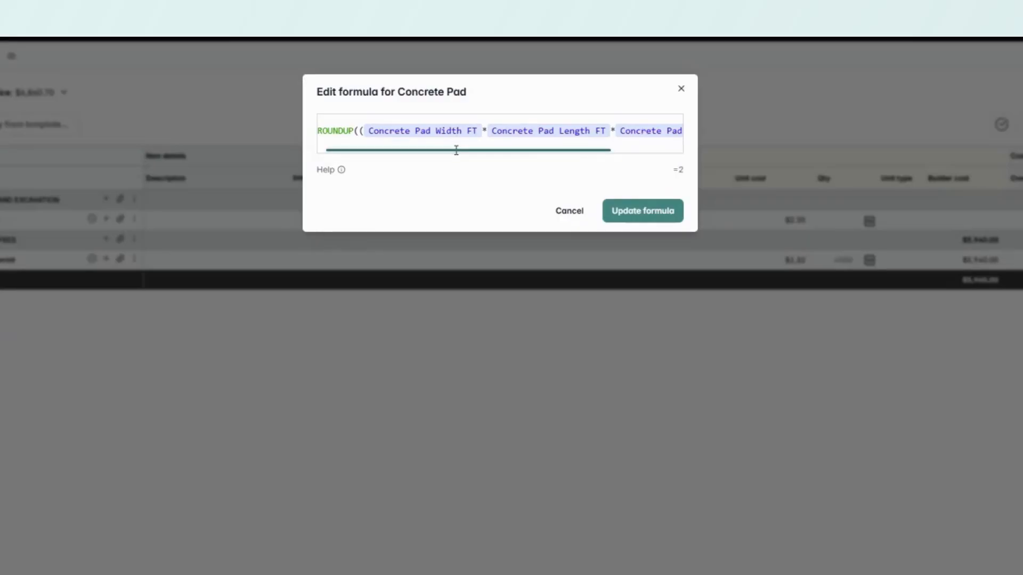
left_click_drag(461, 150, 546, 149)
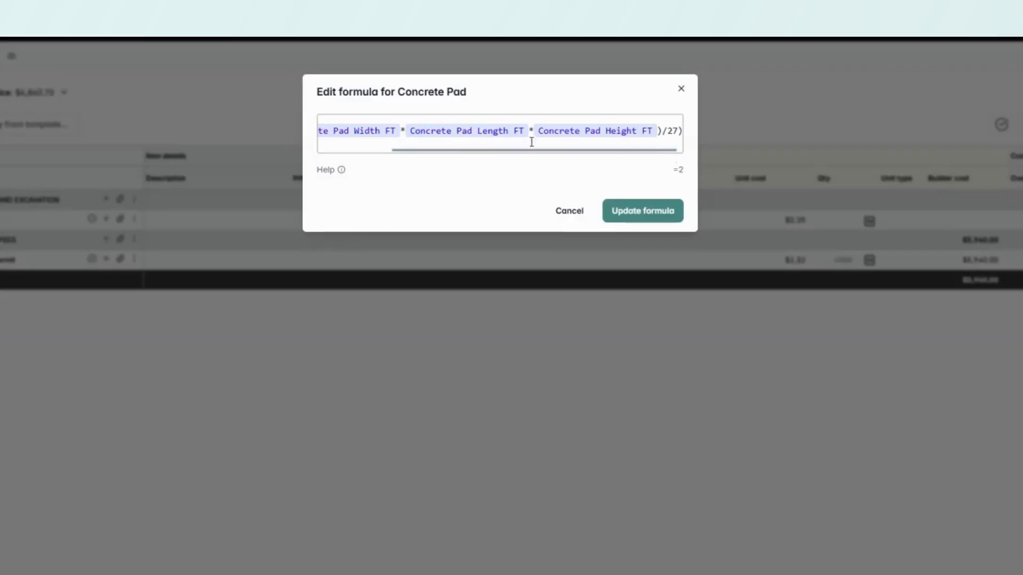
Remove the ROUNDUP function and the outer opening parenthesis from the start of the Concrete Pad formula
scroll(465, 149, "left", 3)
left_click(364, 130)
key("BackSpace")
key("BackSpace")
key("BackSpace")
key("BackSpace")
key("BackSpace")
key("BackSpace")
key("BackSpace")
key("BackSpace")
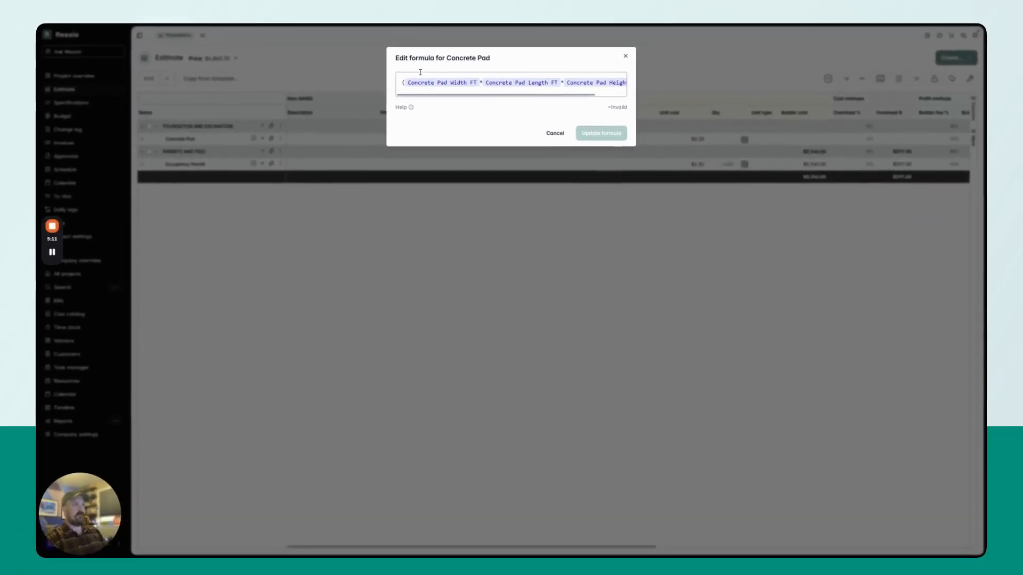
Multiply the Concrete Pad formula by 1.1, keeping the volume divided by 27 enclosed in its own pair of parentheses
scroll(420, 80, "right", 3)
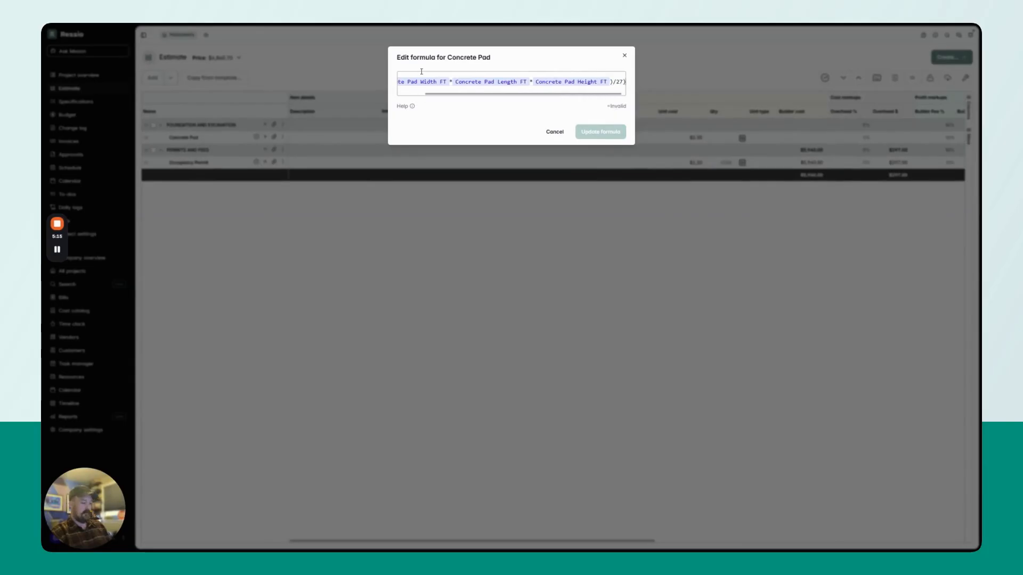
type("*1.")
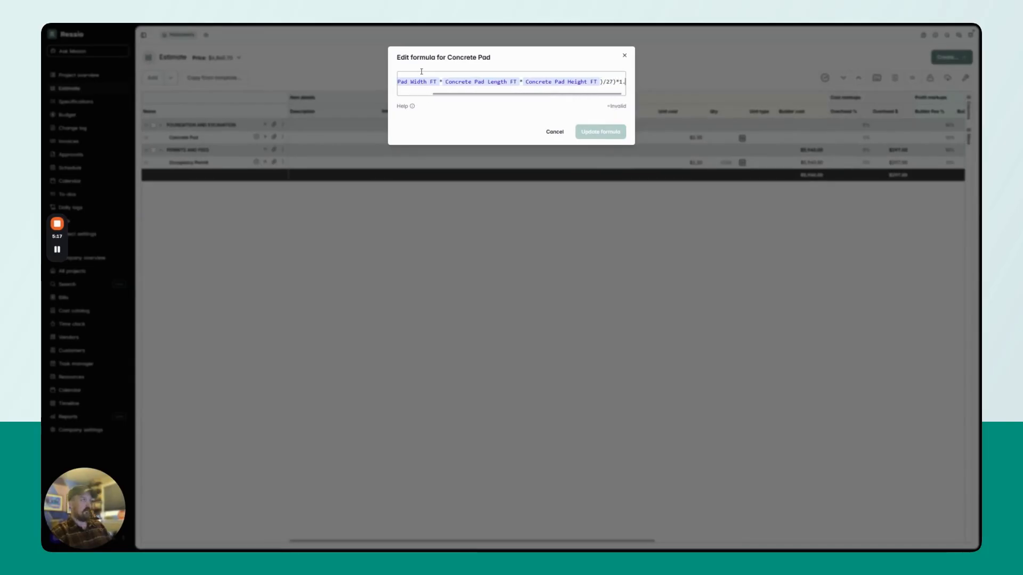
type("1")
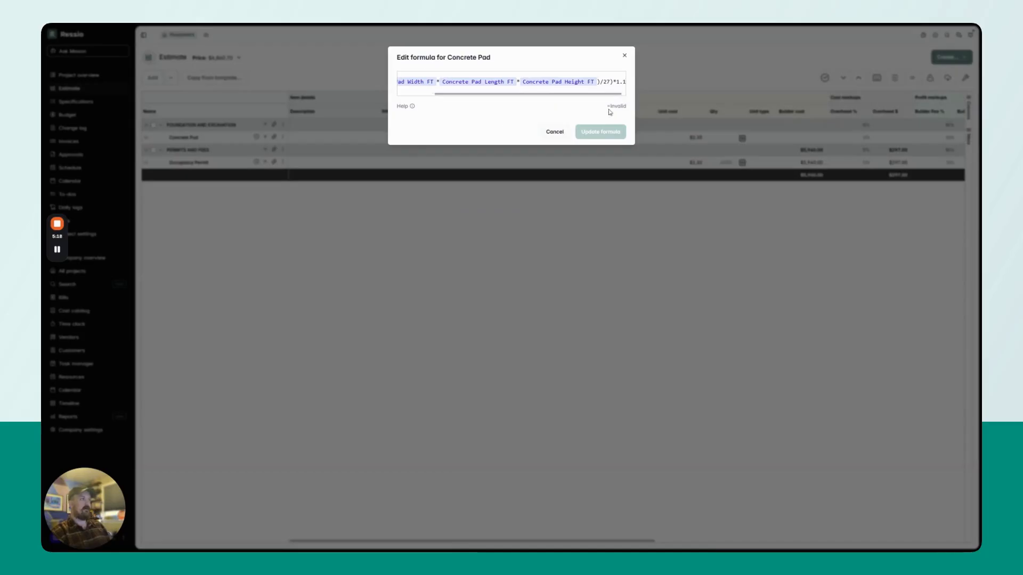
left_click(615, 81)
key("BackSpace")
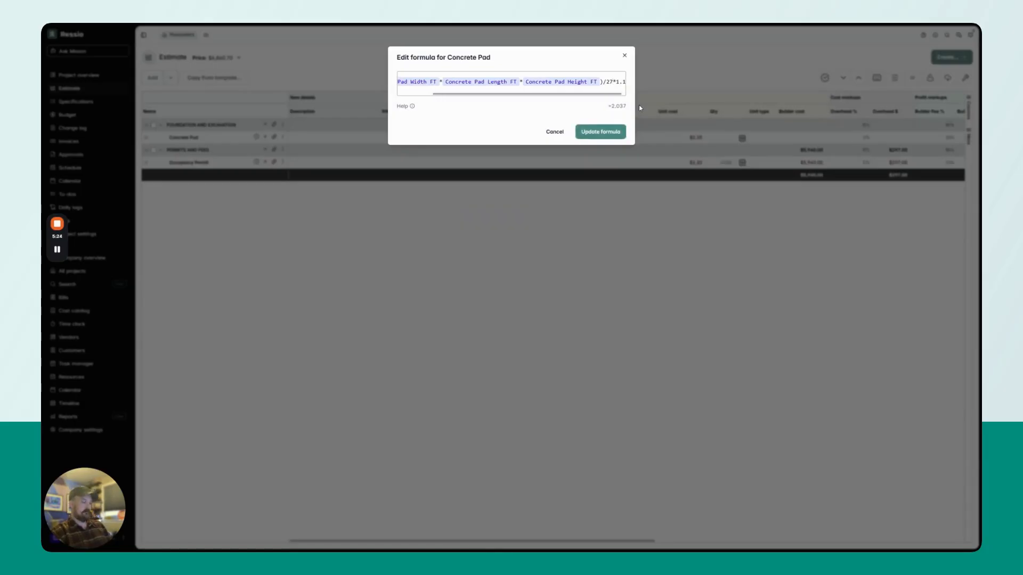
type(")")
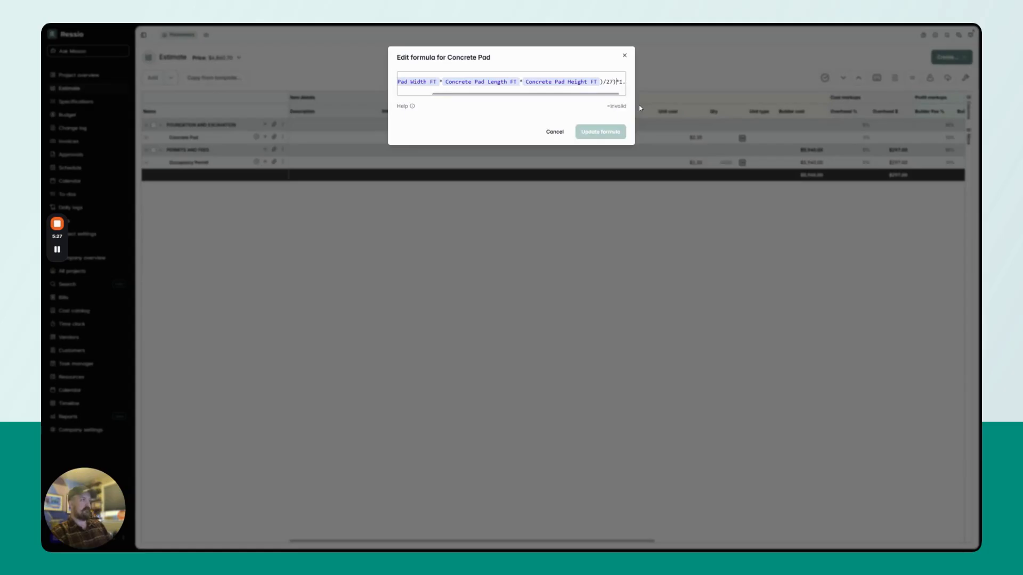
key("Home")
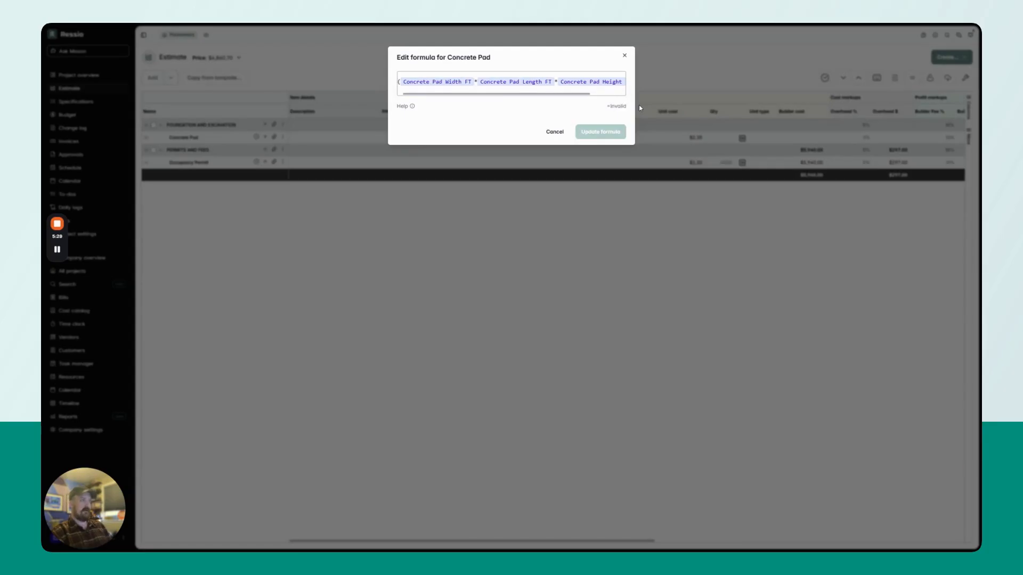
type("(")
key("End")
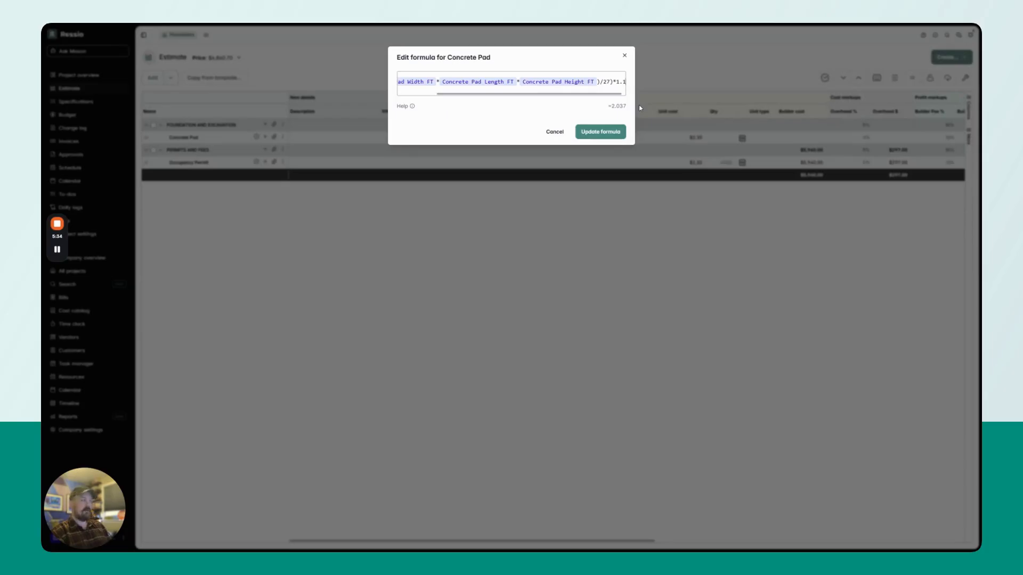
Enclose the whole Concrete Pad formula, including the multiplication by 1.1, in an outer pair of parentheses
type(")")
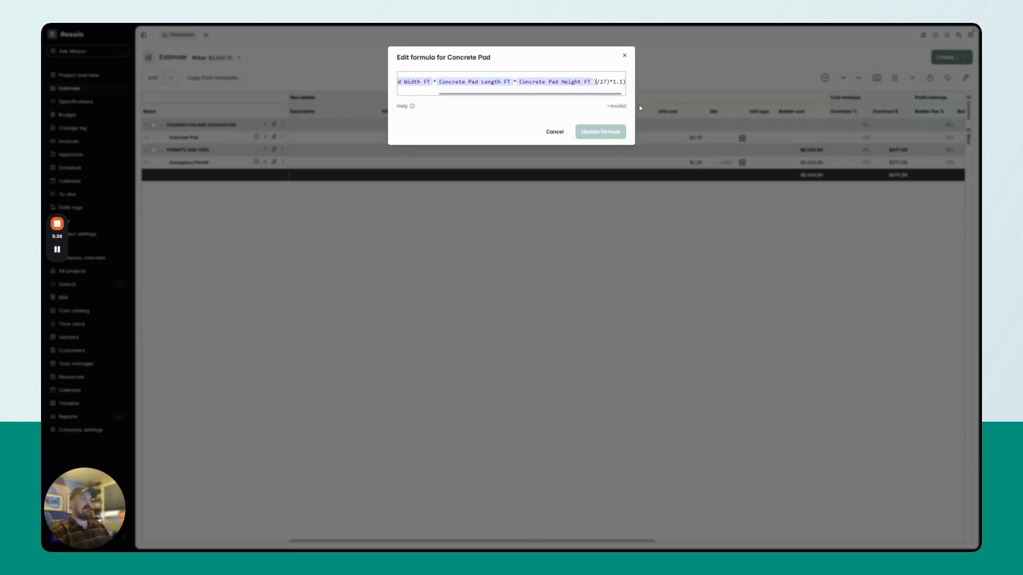
key("Home")
type("(")
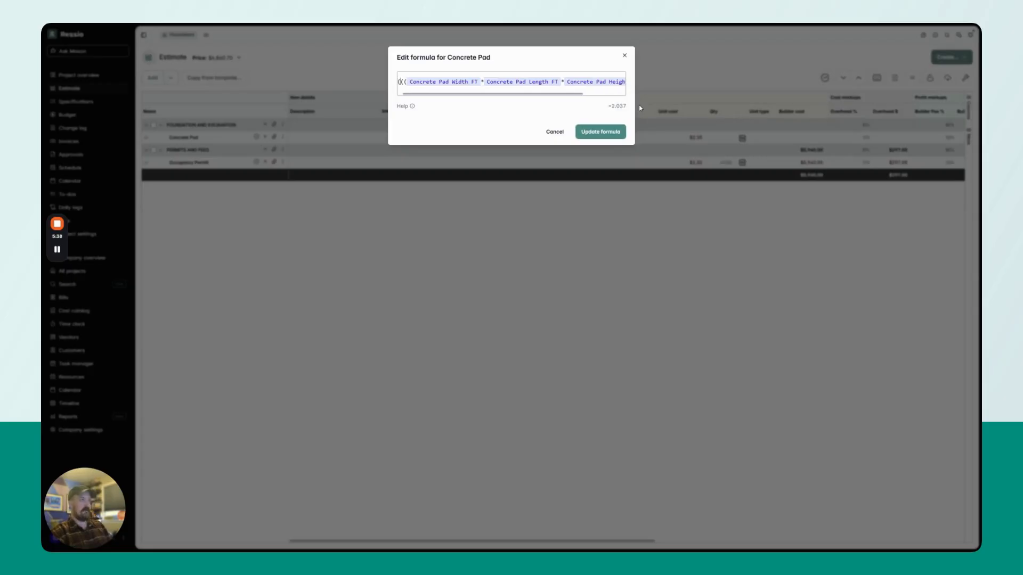
Apply ROUNDUP to the complete Concrete Pad expression and save the updated formula
type("round")
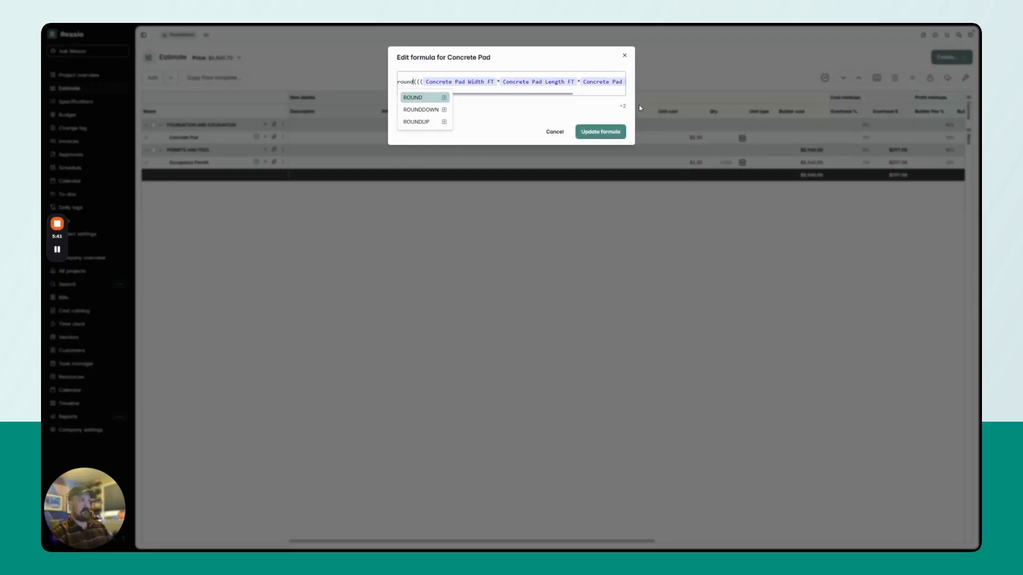
key("Down")
key("Down")
key("Return")
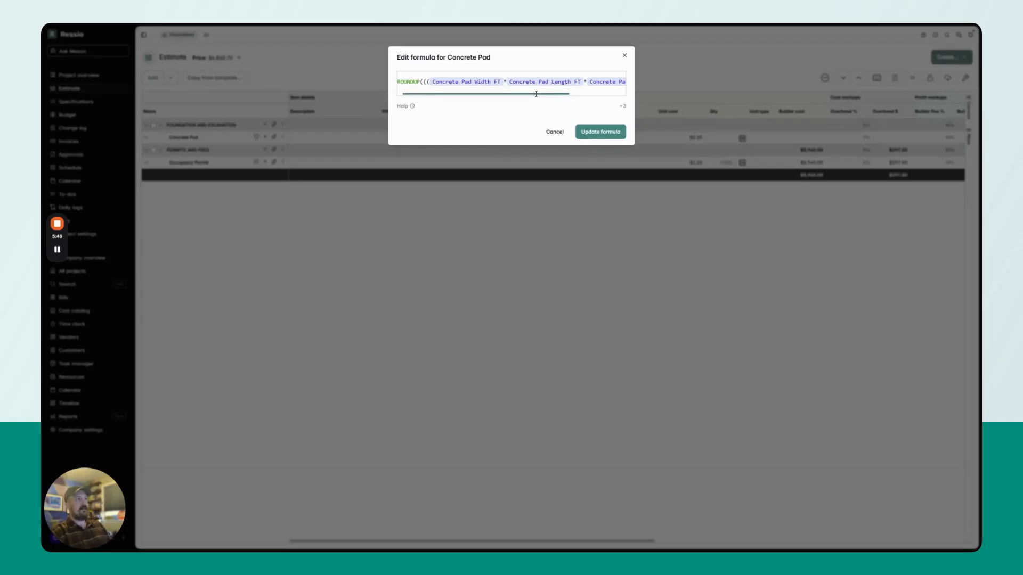
left_click_drag(538, 94, 611, 101)
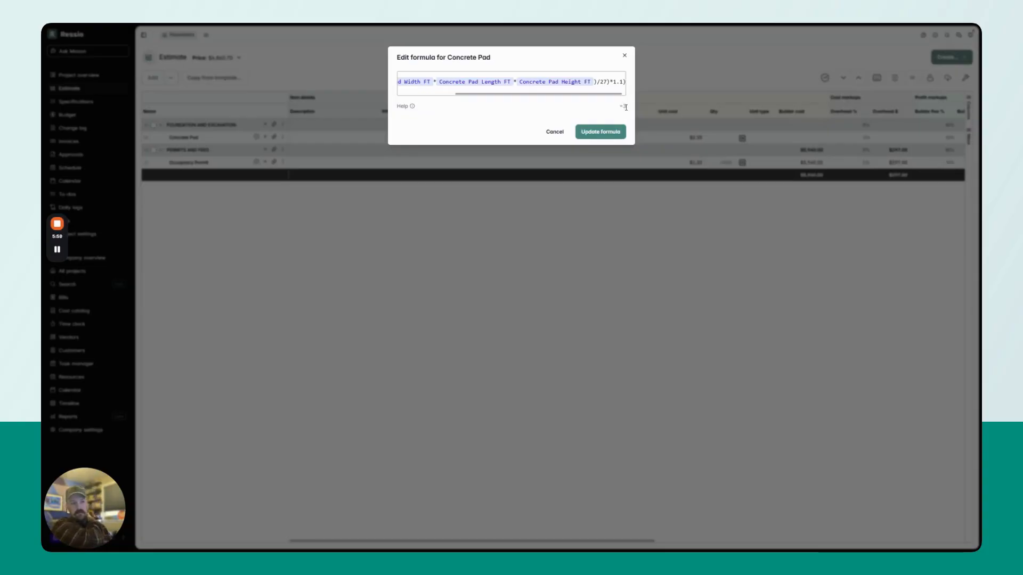
left_click(600, 132)
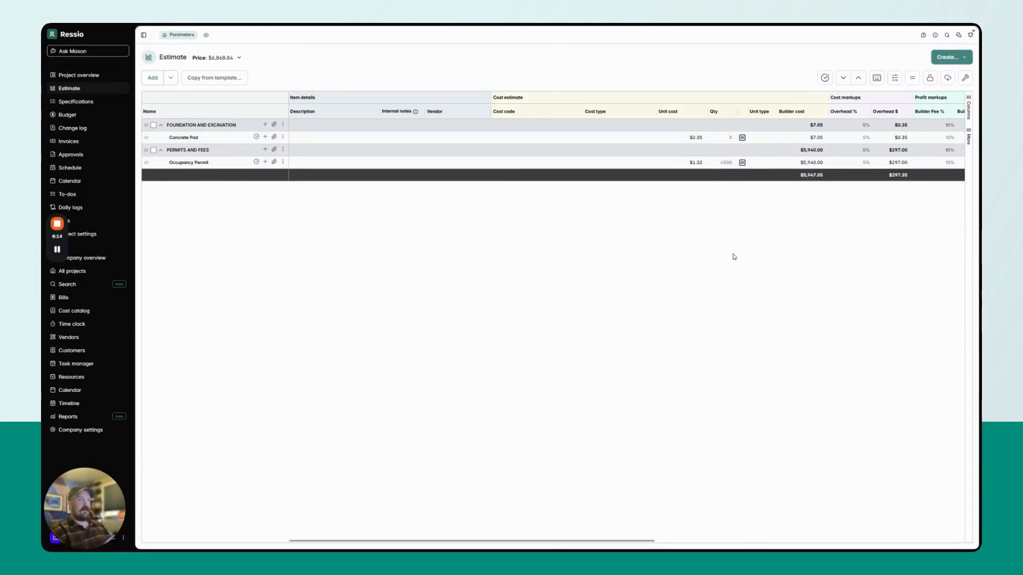
Add a new top-level estimate row named FRAMING below PERMITS AND FEES
left_click(152, 77)
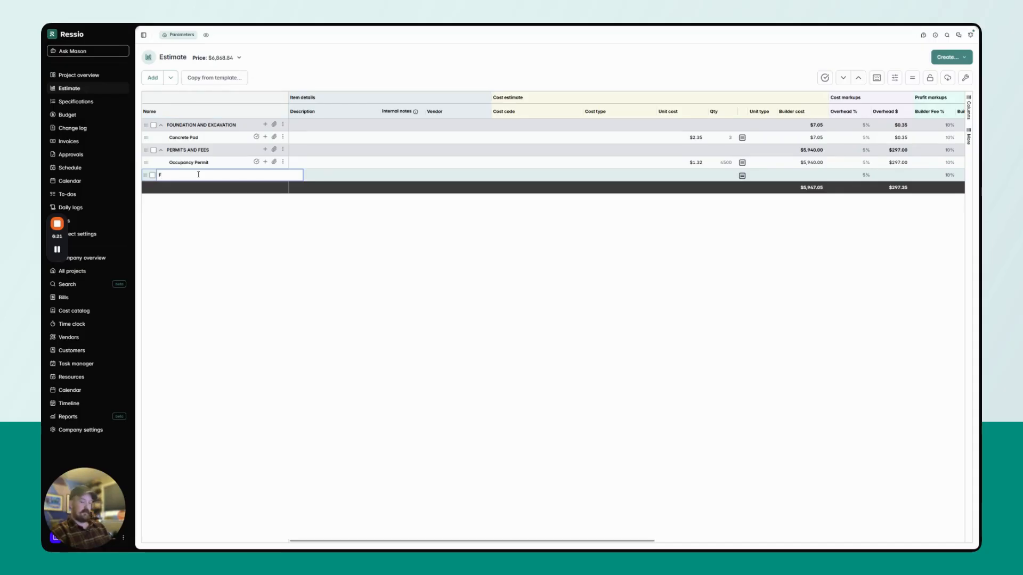
type("FRAMING")
key("Return")
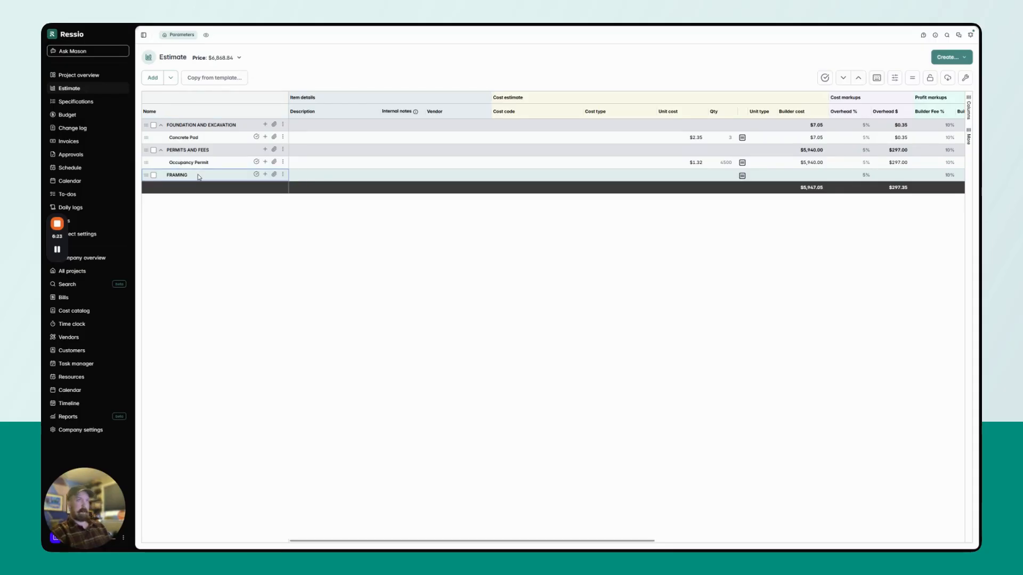
Add a new line item named Stud Count under FRAMING
left_click(265, 176)
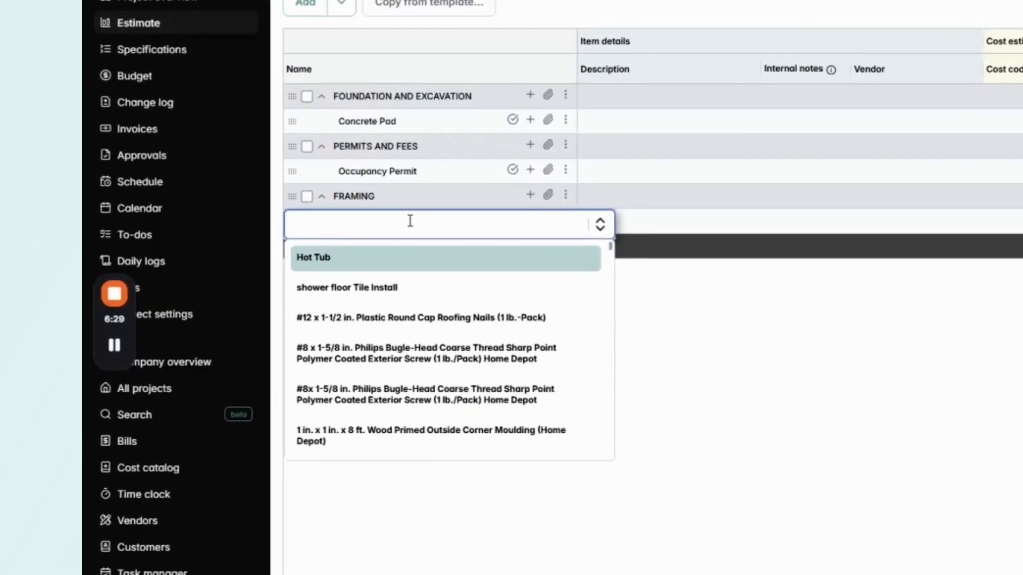
type("Stuf")
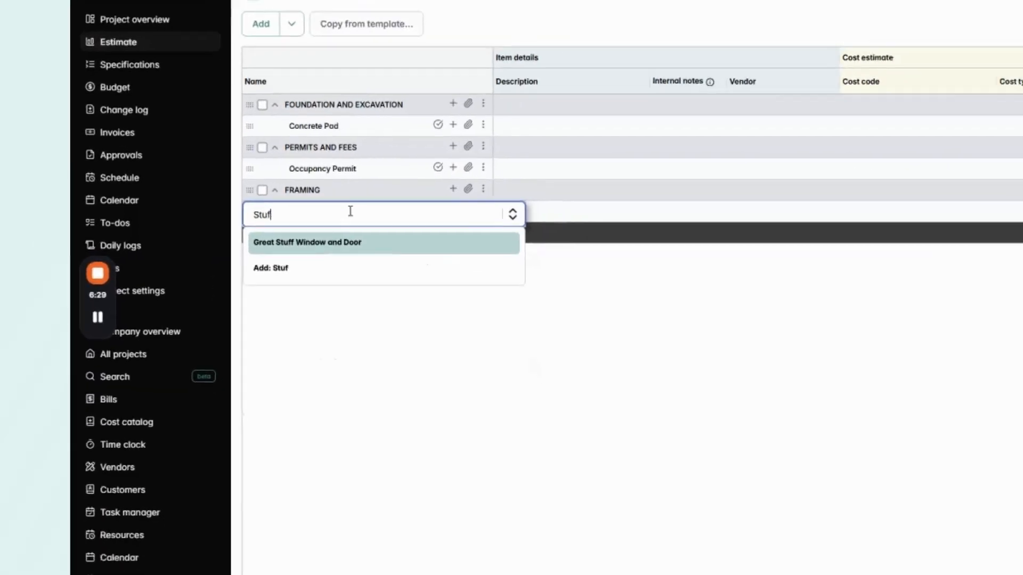
key("BackSpace")
type("d")
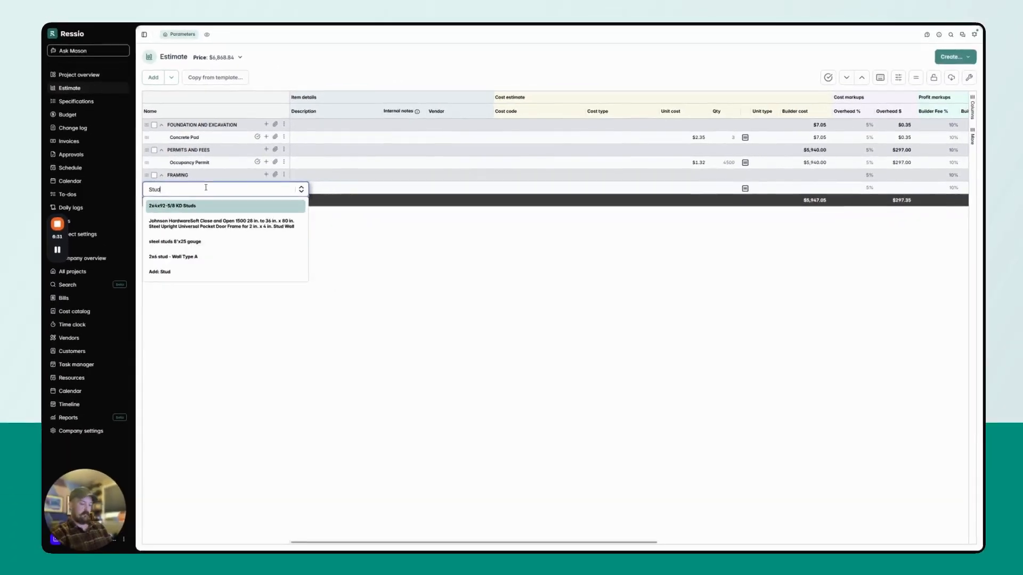
type(" COuount")
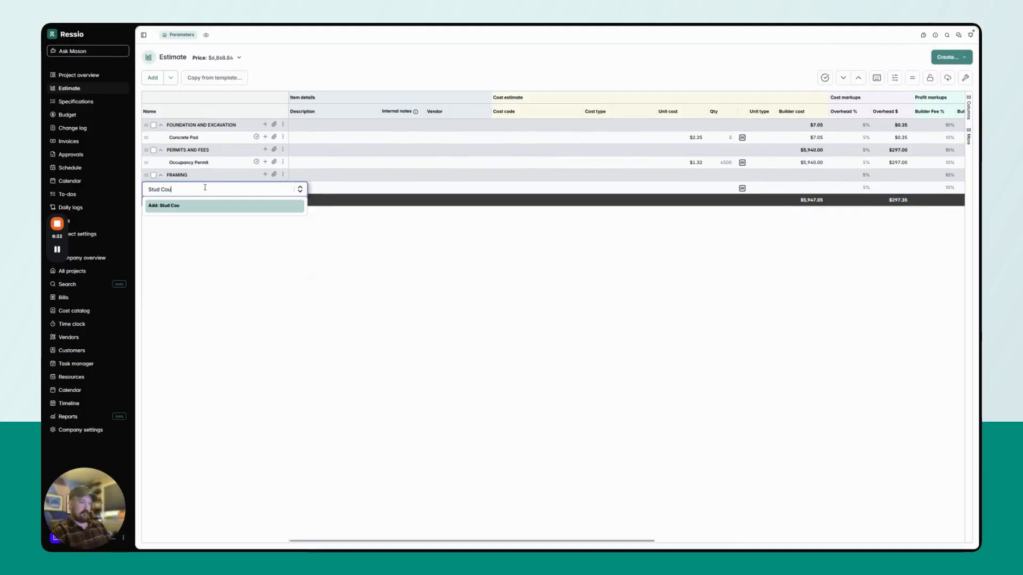
key("Return")
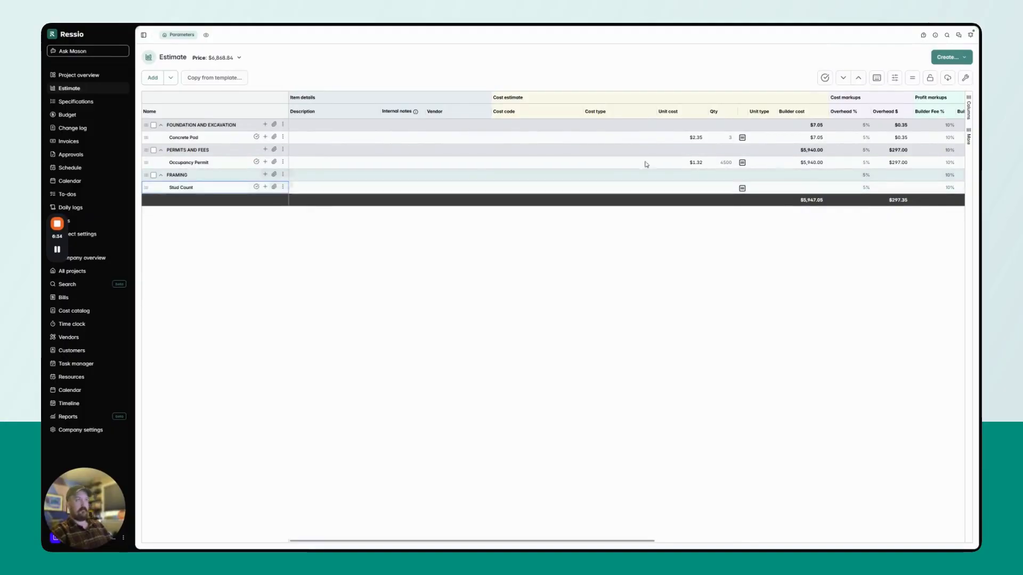
Set the unit cost of the Stud Count item to $4.35
left_click(691, 189)
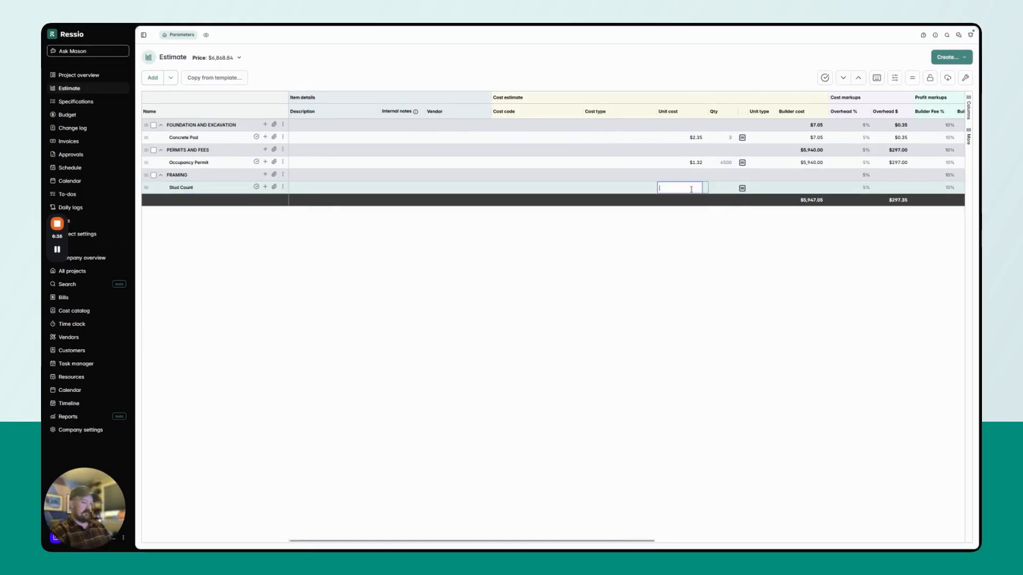
type("4.35")
key("Tab")
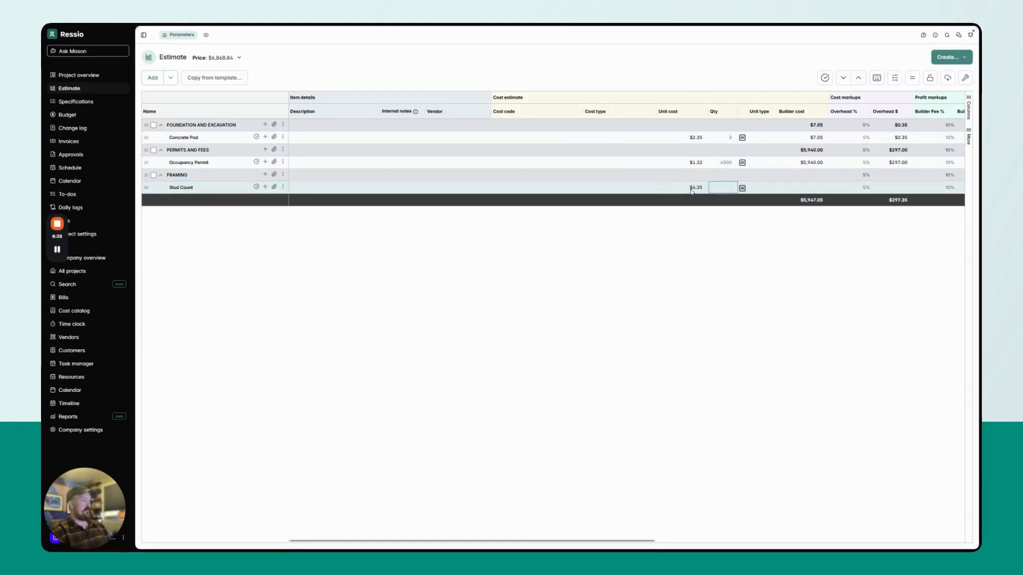
Start the Stud Count quantity formula with the Total Wall Length parameter
left_click(743, 188)
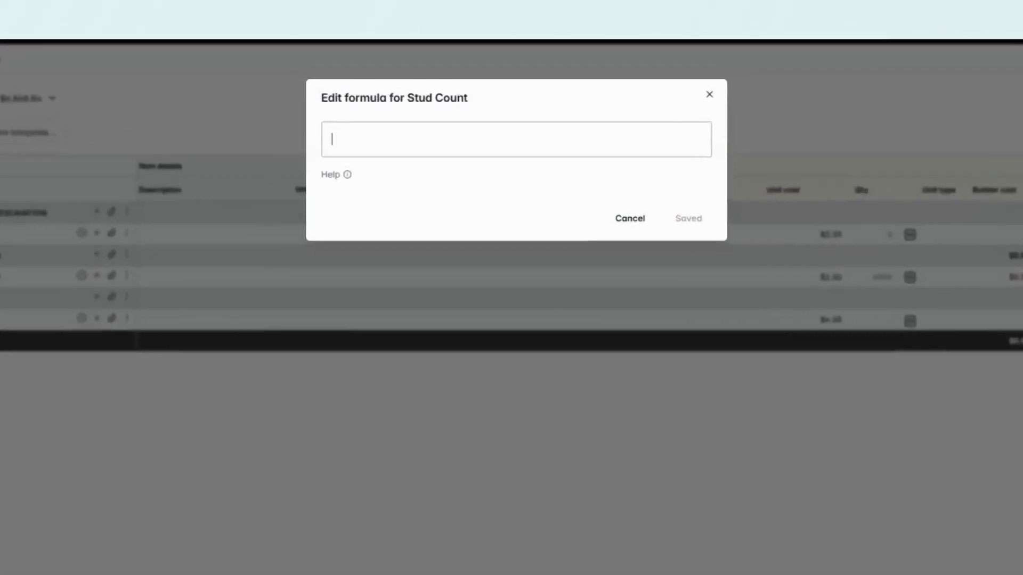
type("wall")
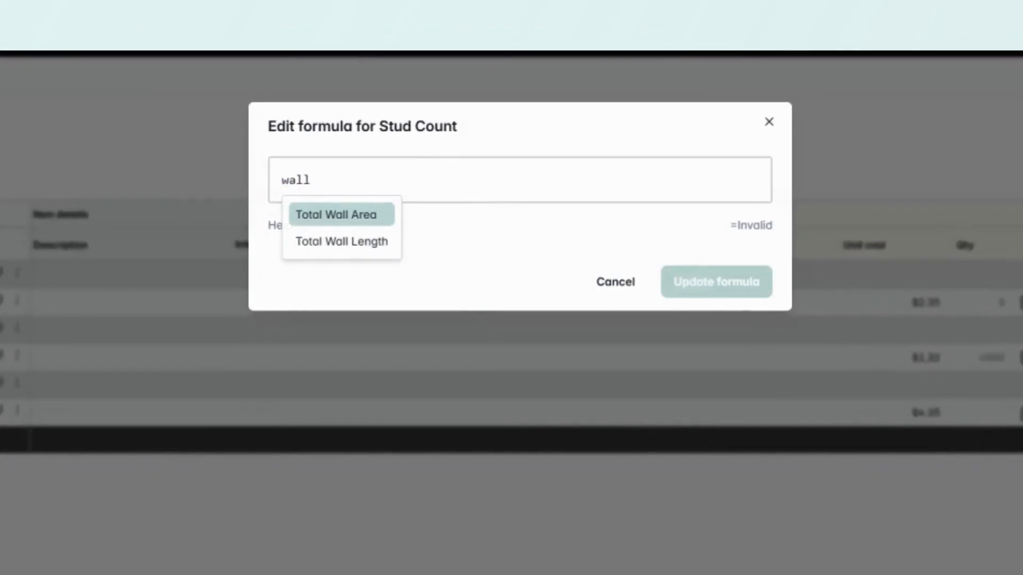
key("Down")
key("Return")
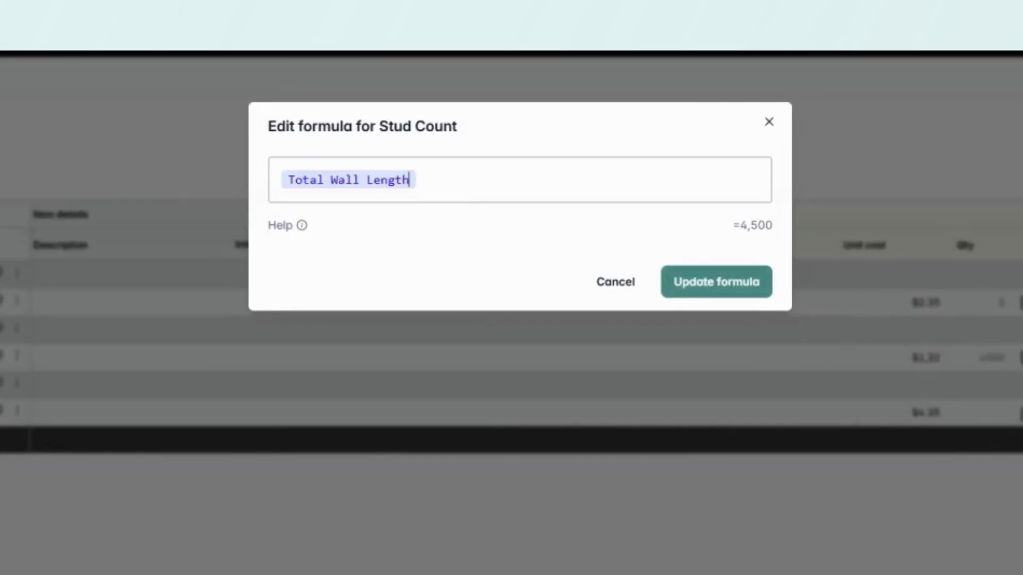
Divide Total Wall Length by 16 in the Stud Count formula and wrap the division in parentheses
type("/16)")
key("Left")
key("Left")
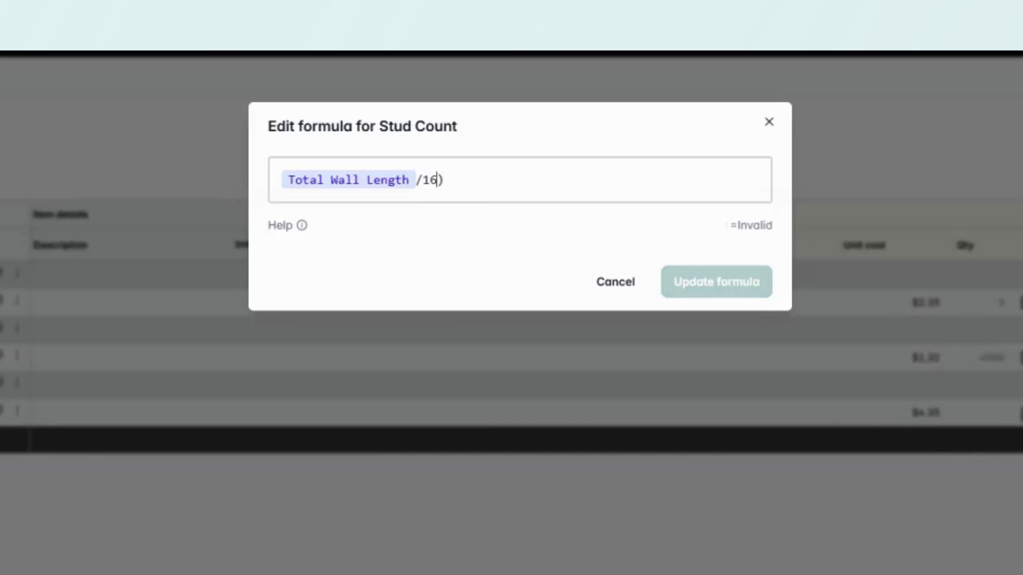
key("Home")
type("(")
key("Right")
key("Right")
key("Right")
key("Right")
key("Right")
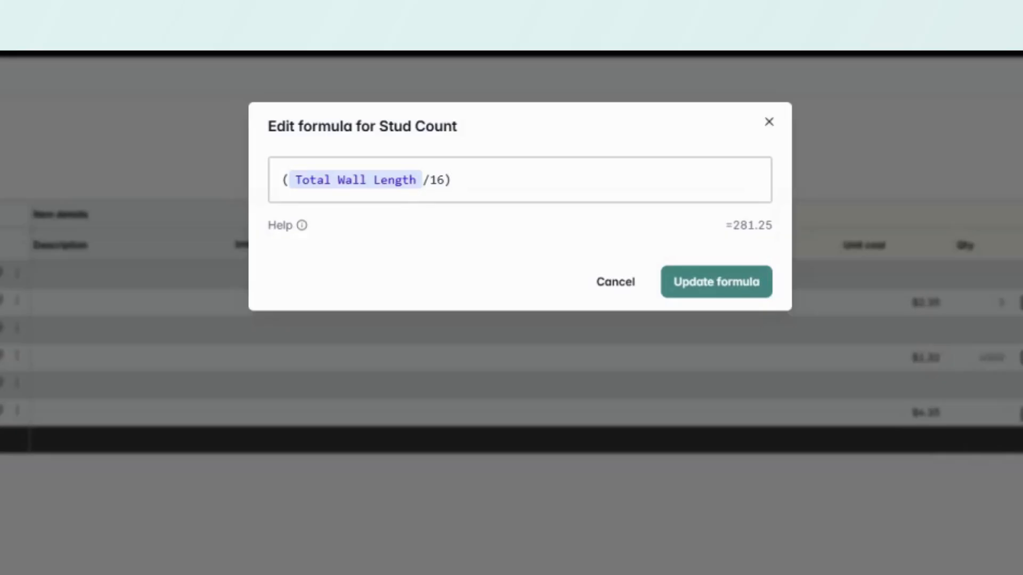
Add 1 to the Stud Count formula and enclose the whole expression in an outer pair of parentheses
type("+1")
type(")")
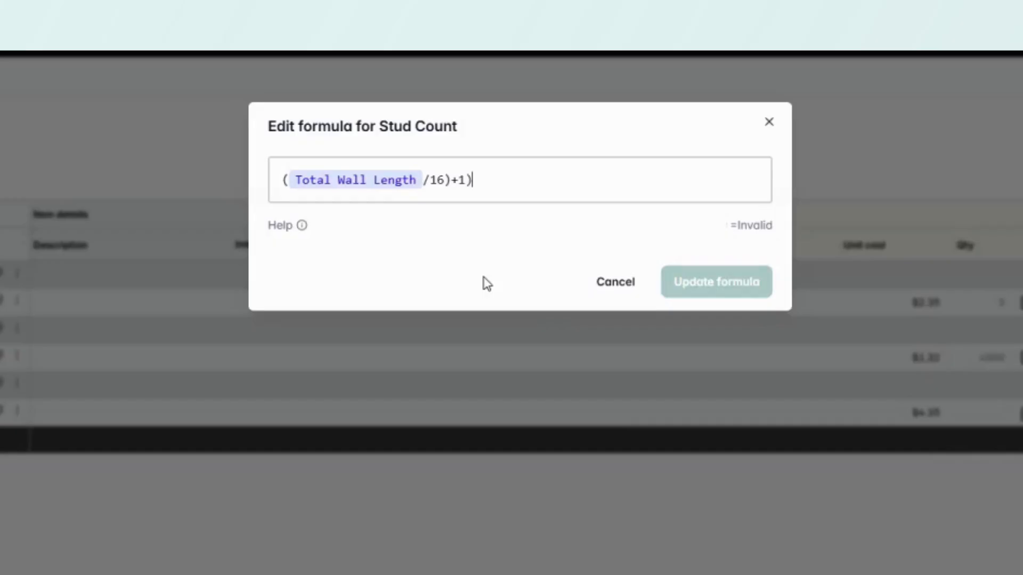
key("Left")
key("Left")
key("Left")
key("Left")
key("Left")
key("Left")
key("Left")
key("Left")
key("Left")
type("(")
key("End")
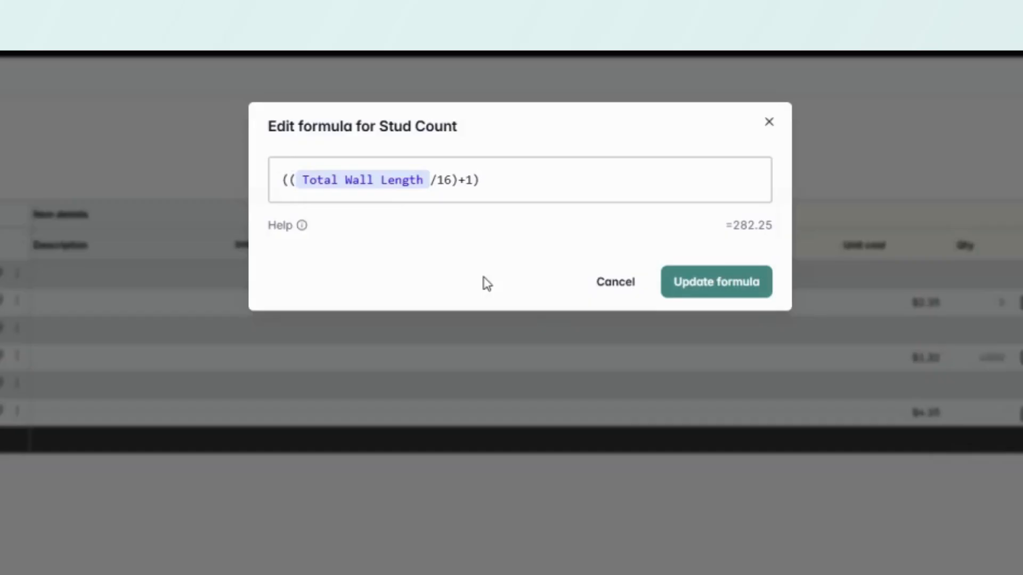
Multiply the Stud Count formula by 1.2 and enclose the whole expression in another pair of parentheses
type("*1.2)")
key("Left")
key("Left")
key("Left")
key("Left")
key("Left")
key("Left")
key("Left")
key("Left")
key("Left")
key("Left")
key("Left")
key("Left")
key("Left")
key("Left")
key("Left")
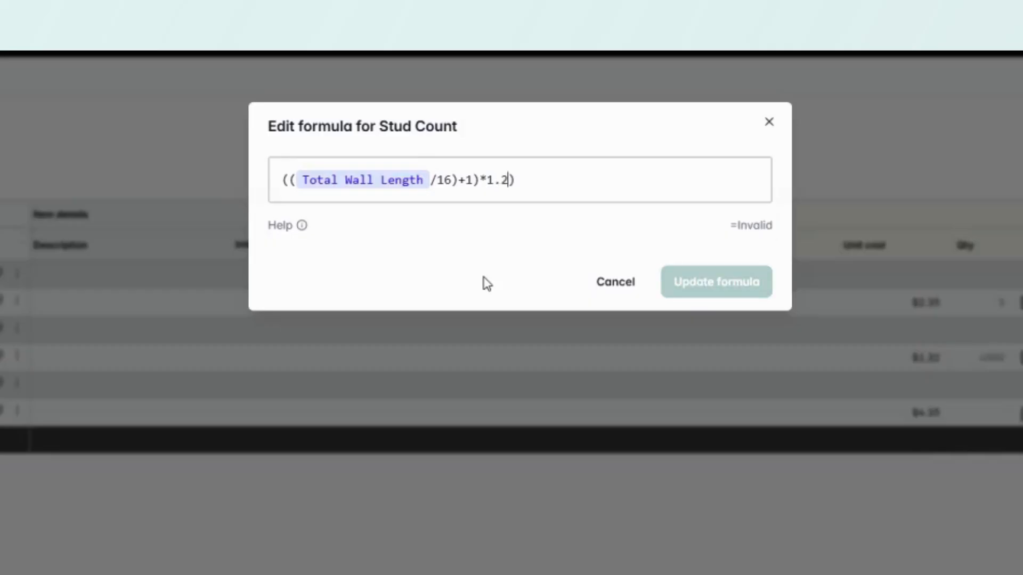
type("(")
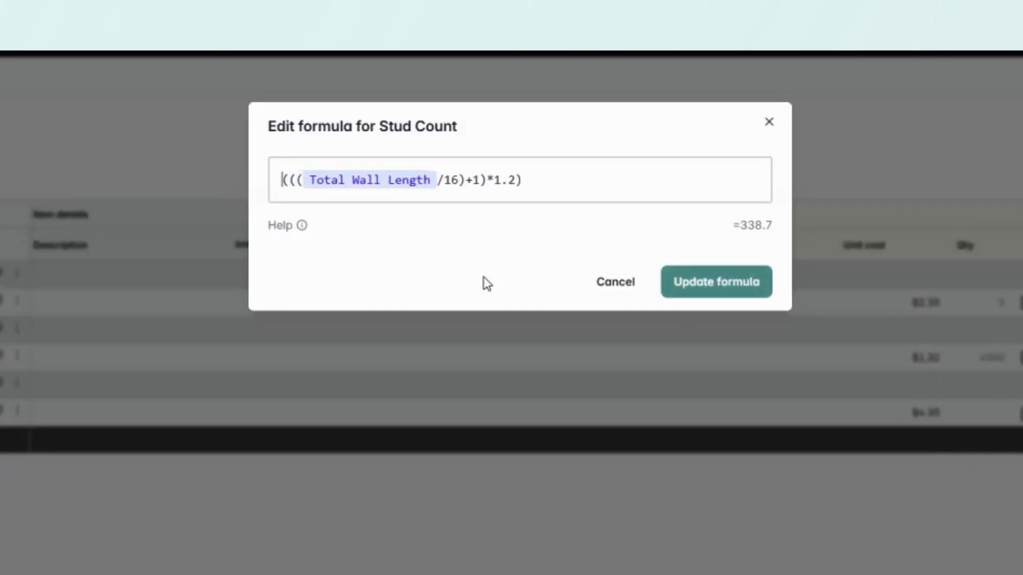
Wrap the Stud Count expression in the ROUNDUP function and save the updated formula
type("rou")
key("Down")
key("Down")
key("Down")
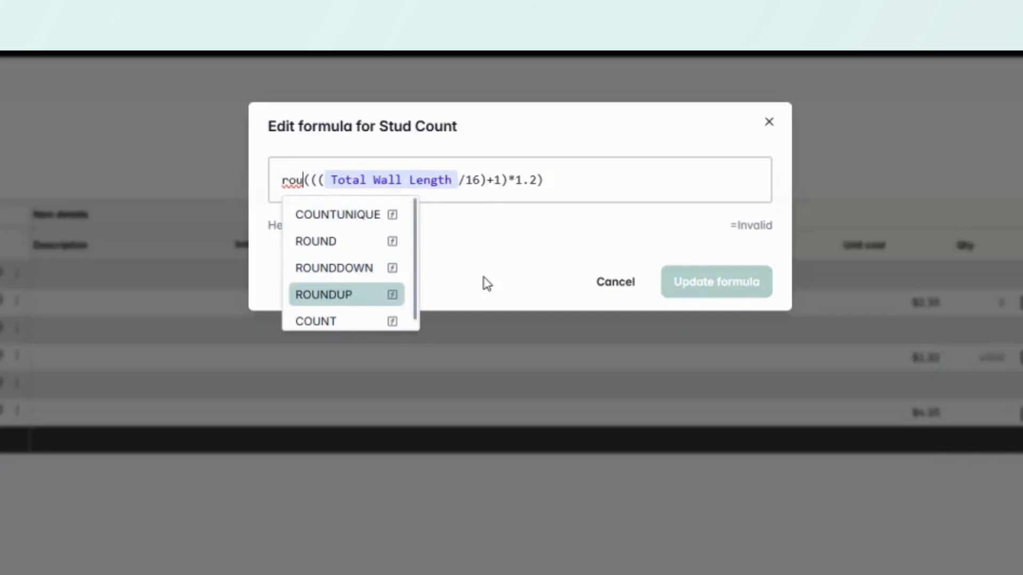
key("Return")
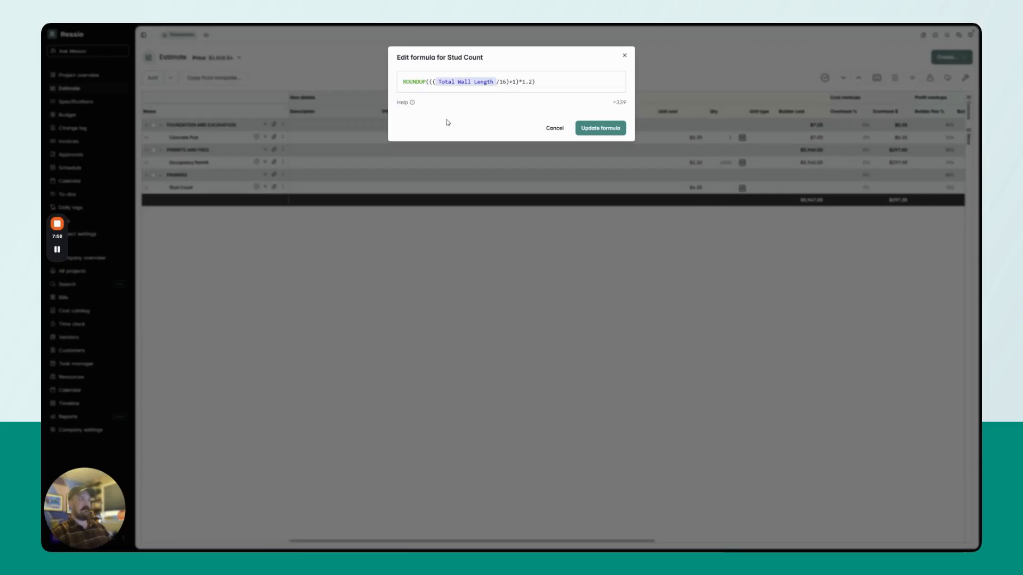
left_click(601, 128)
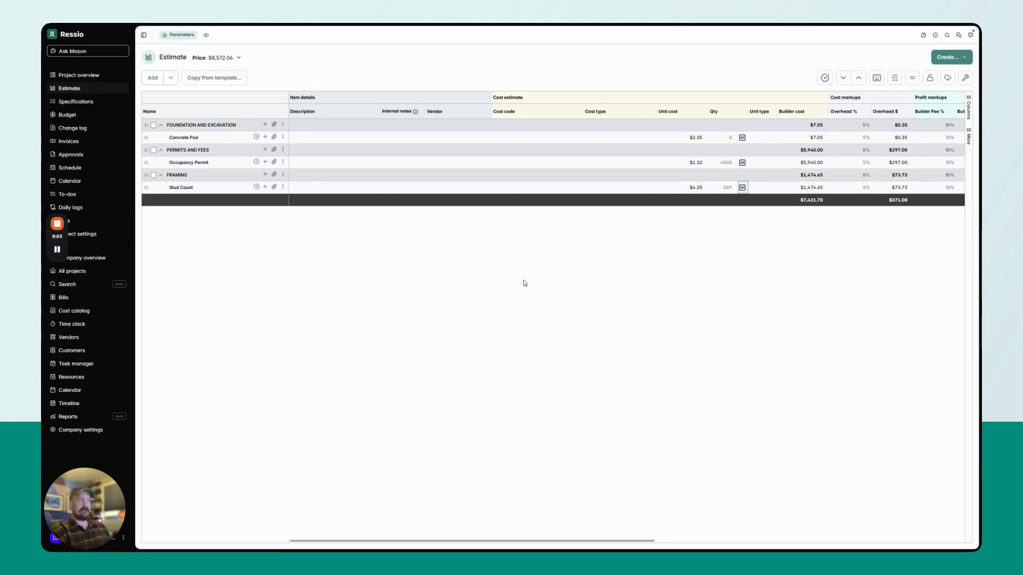
mouse_move(53, 228)
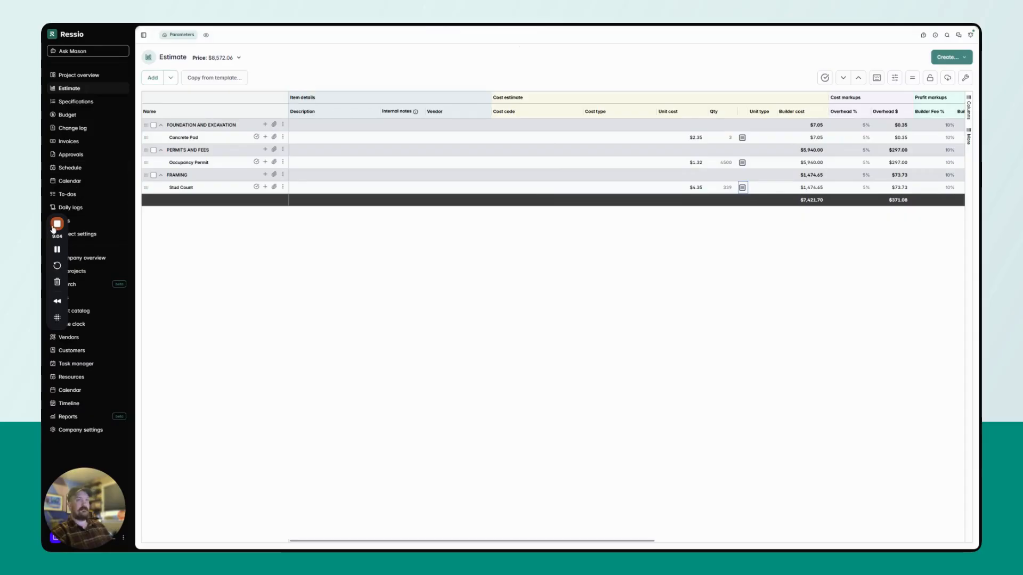